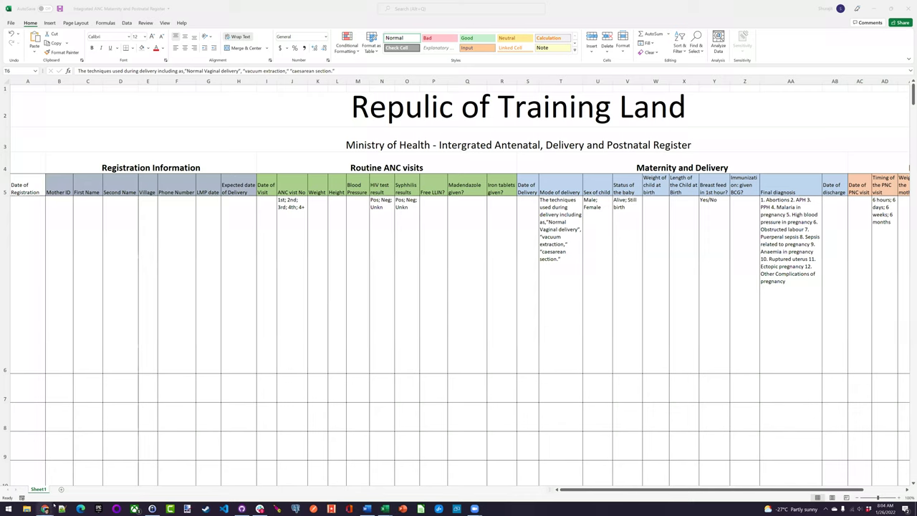
Switch to the Chrome window with the DHIS2 training site and open the Tracker Config course page
mouse_move(45, 508)
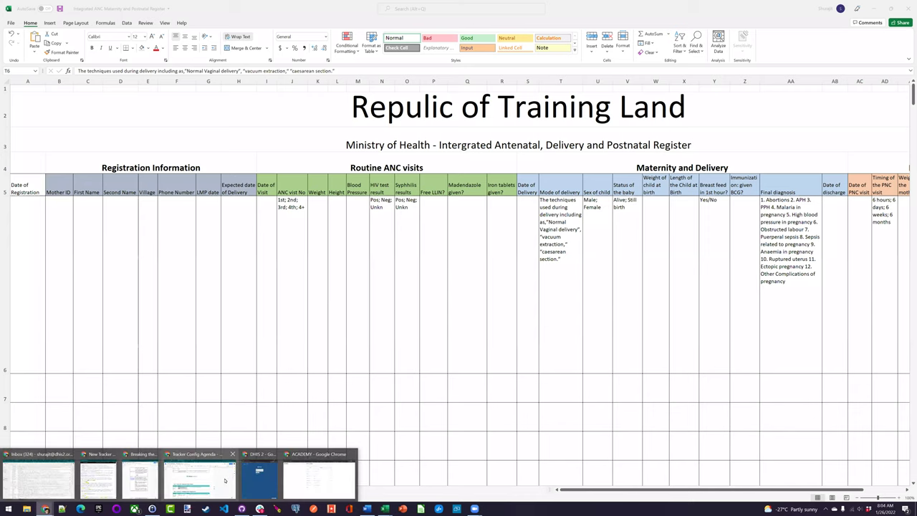
left_click(223, 481)
key("ctrl+Tab")
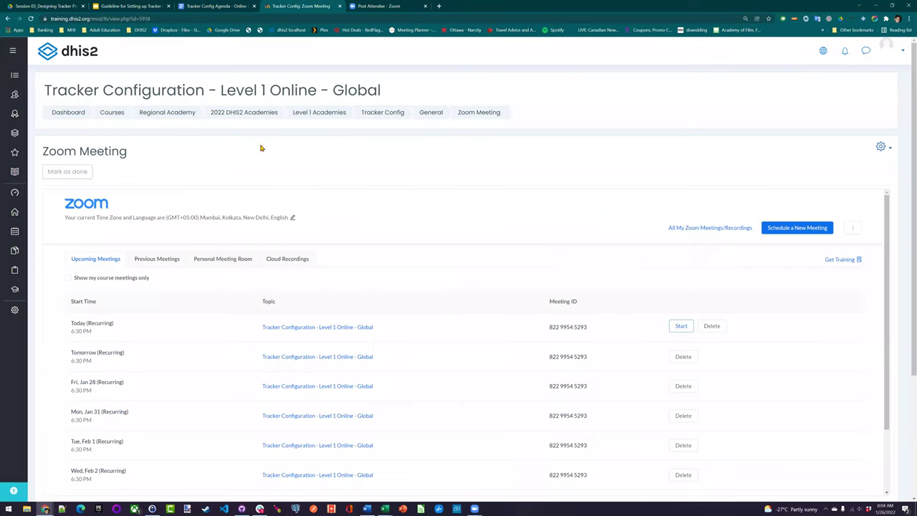
left_click(332, 115)
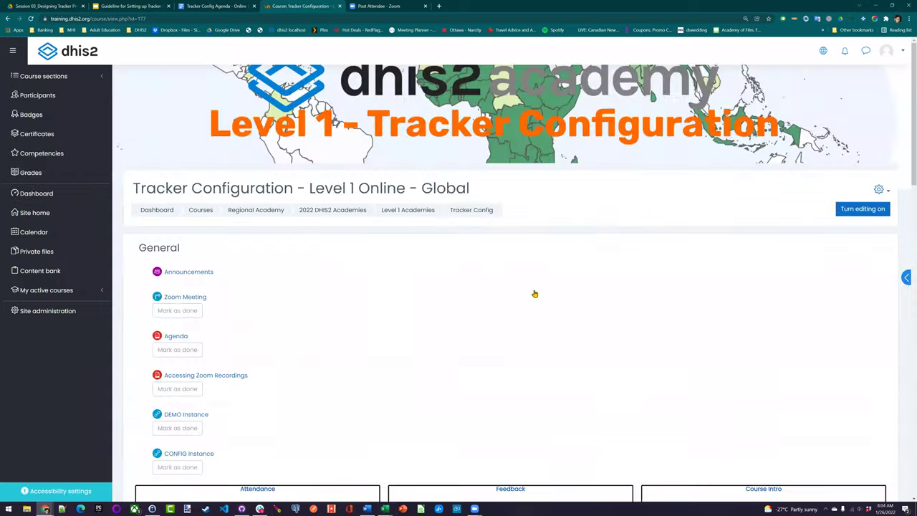
In the Tracker terms and data model section, show the hidden "Integrated ANC, Delivery, PNC Registry Conceptual Design" resource to students
scroll(497, 293, "down", 5)
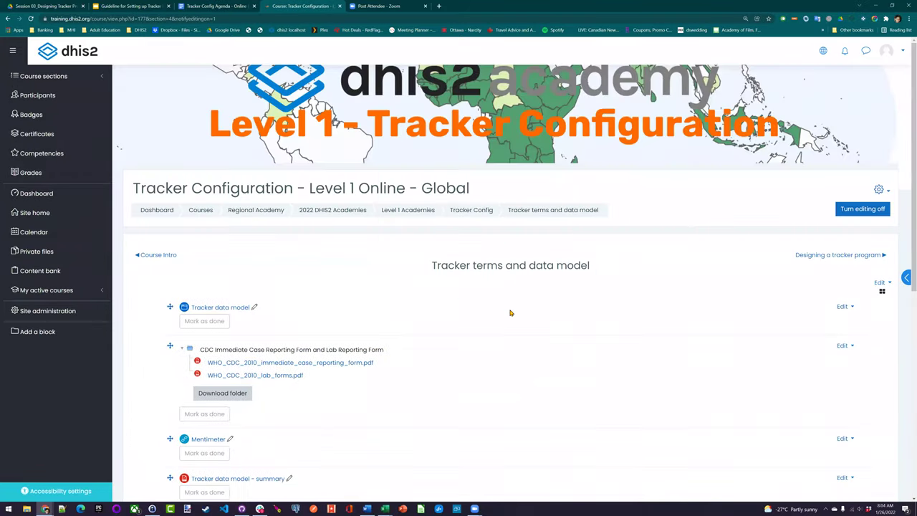
scroll(812, 336, "down", 6)
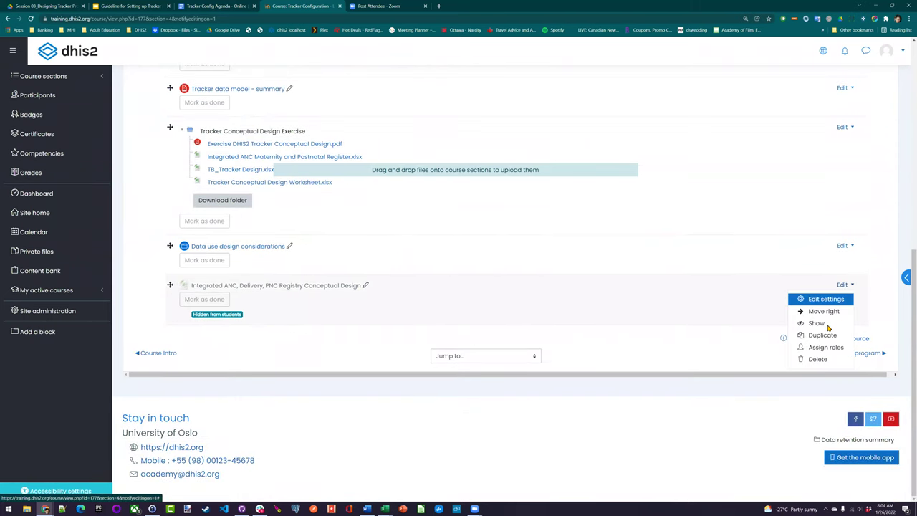
left_click(830, 323)
scroll(458, 286, "up", 3)
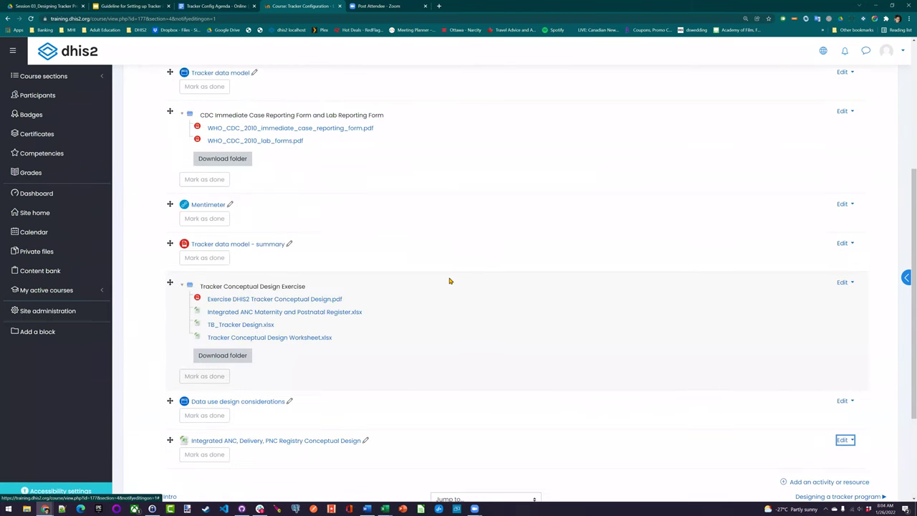
Return to the Tracker Config course page and reopen the Tracker terms and data model section at its exercise files
scroll(451, 279, "up", 4)
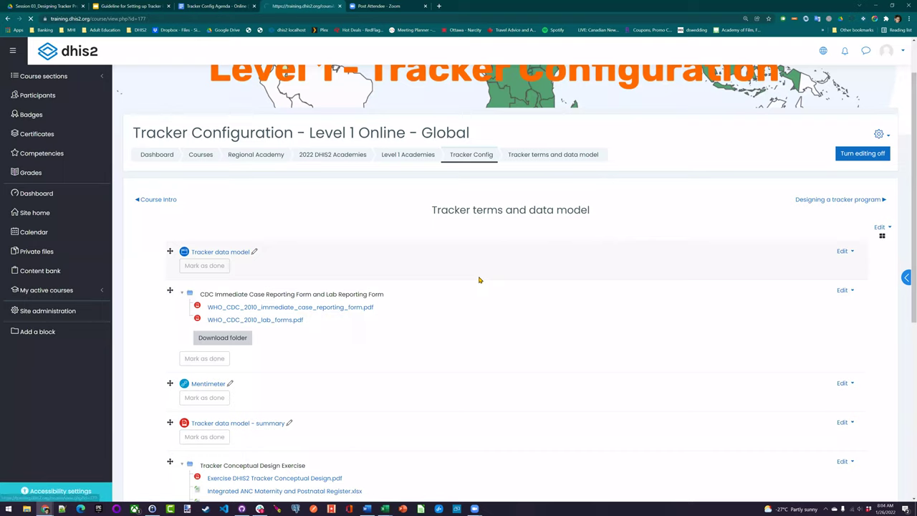
scroll(460, 239, "down", 6)
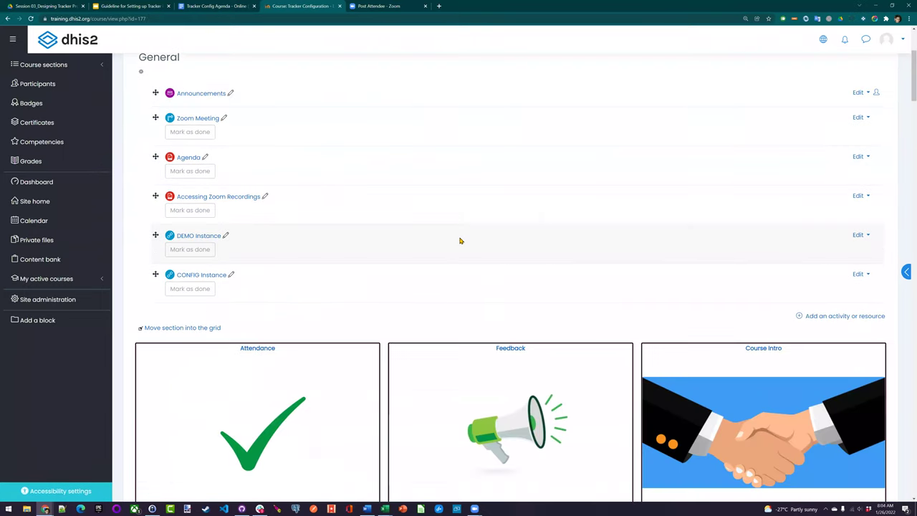
scroll(272, 216, "down", 2)
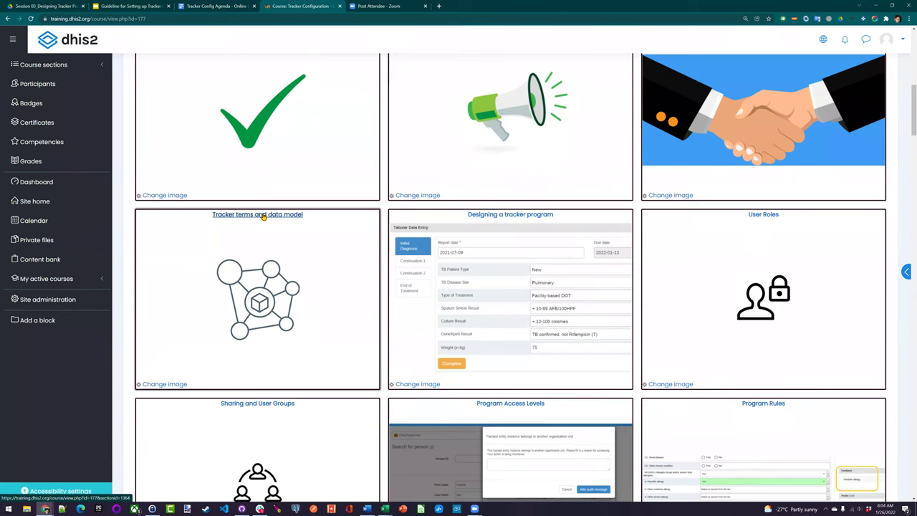
left_click(262, 215)
scroll(252, 312, "down", 5)
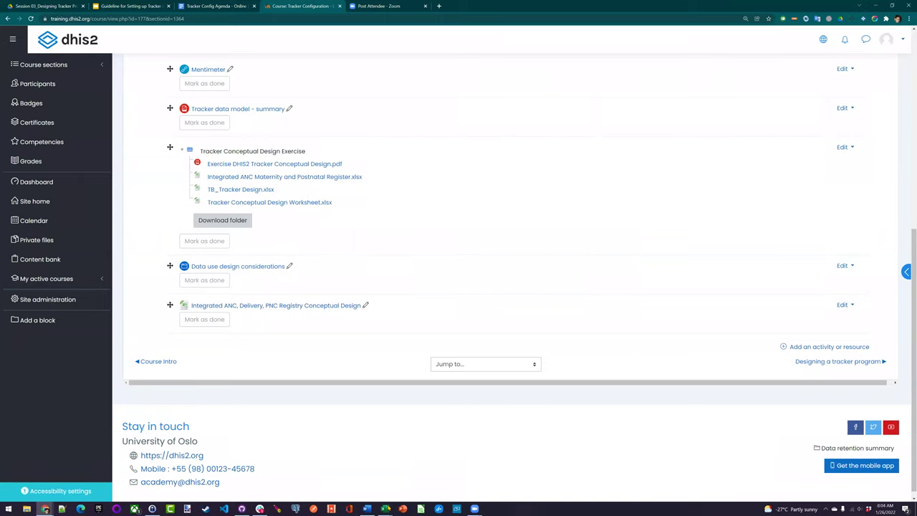
Switch to the Tracker Conceptual Design Worksheet in Excel and enlarge the tracker attributes and program stages sheet to 190%
mouse_move(384, 509)
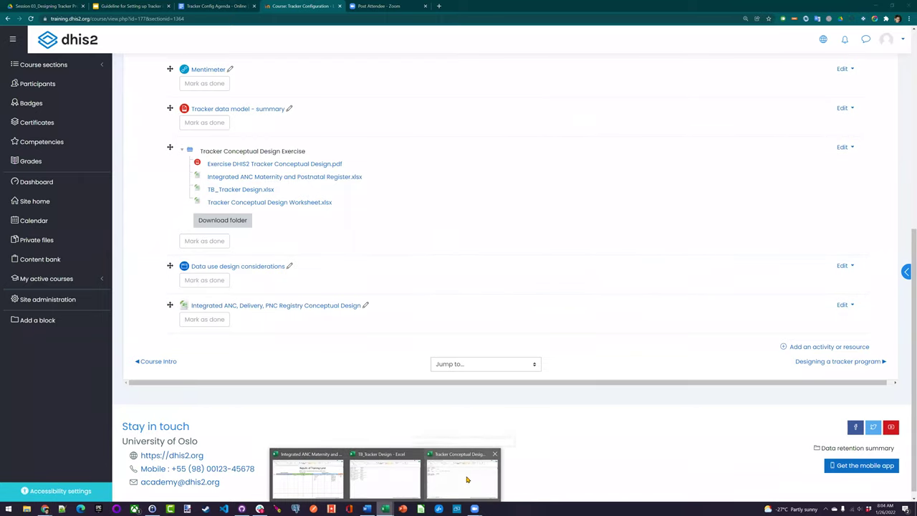
left_click(466, 479)
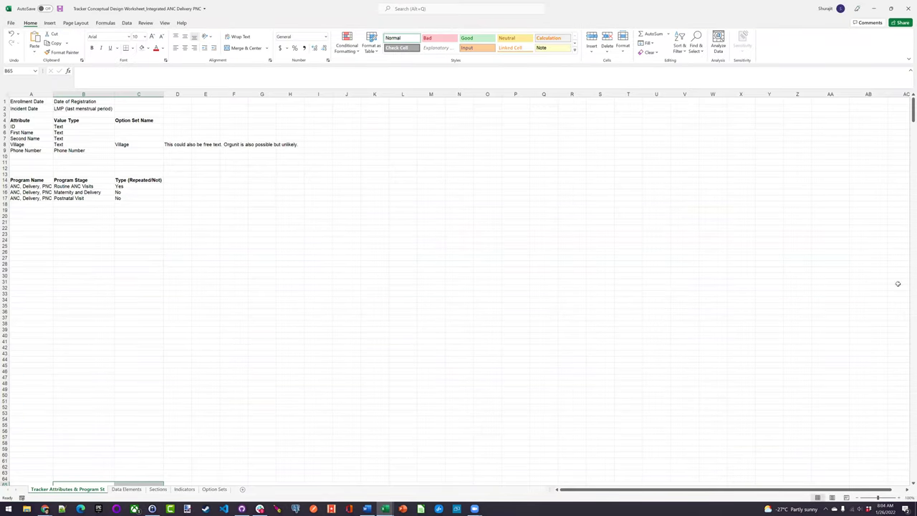
scroll(645, 262, "up", 2, "ctrl")
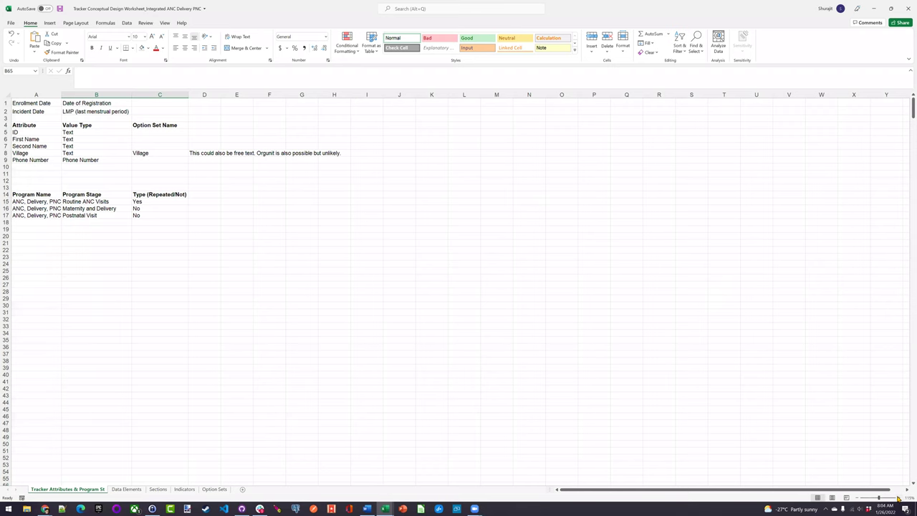
scroll(430, 291, "up", 1, "ctrl")
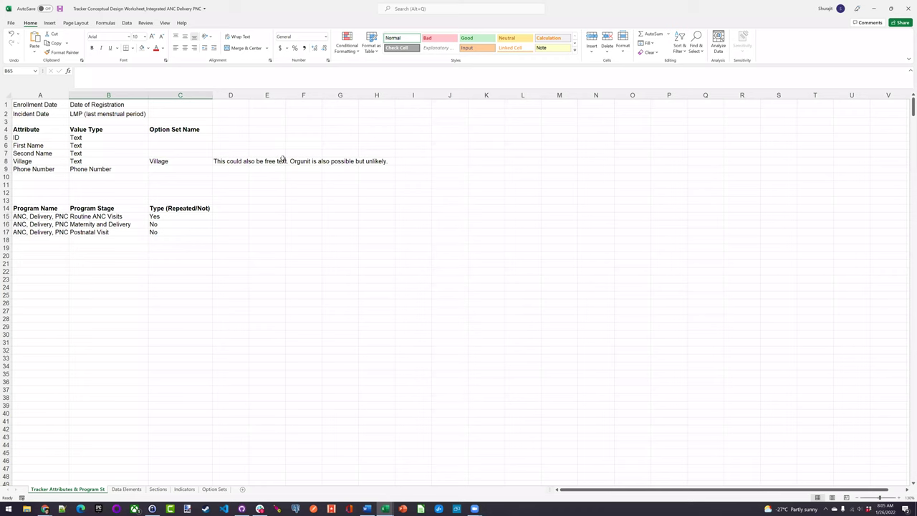
key("alt+Tab")
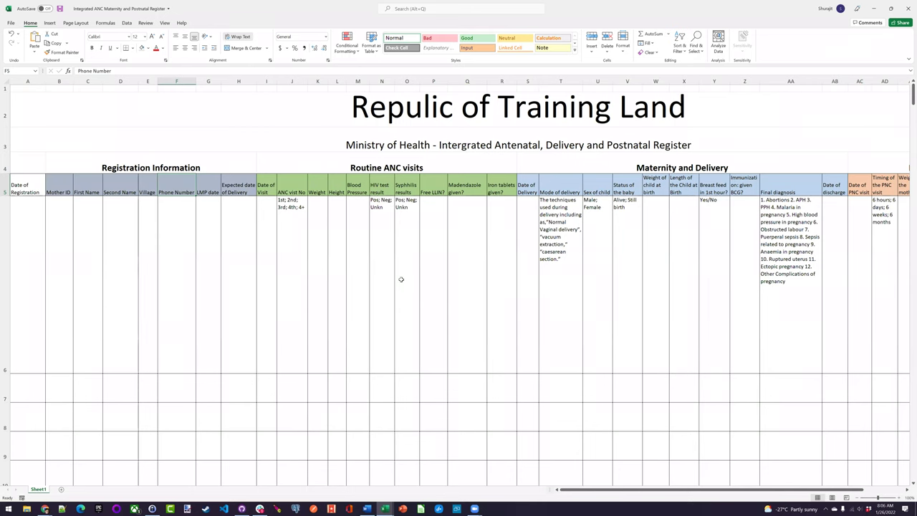
key("alt+Tab")
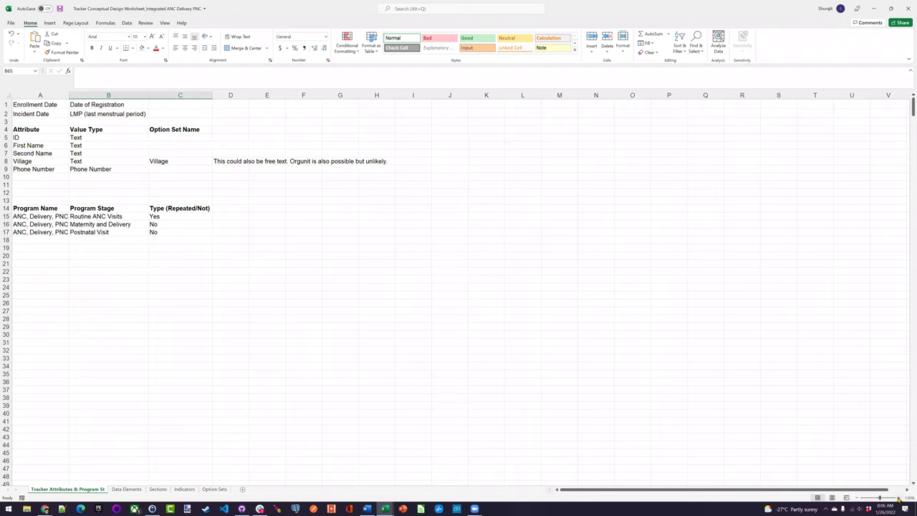
scroll(381, 285, "up", 3)
scroll(366, 332, "up", 3)
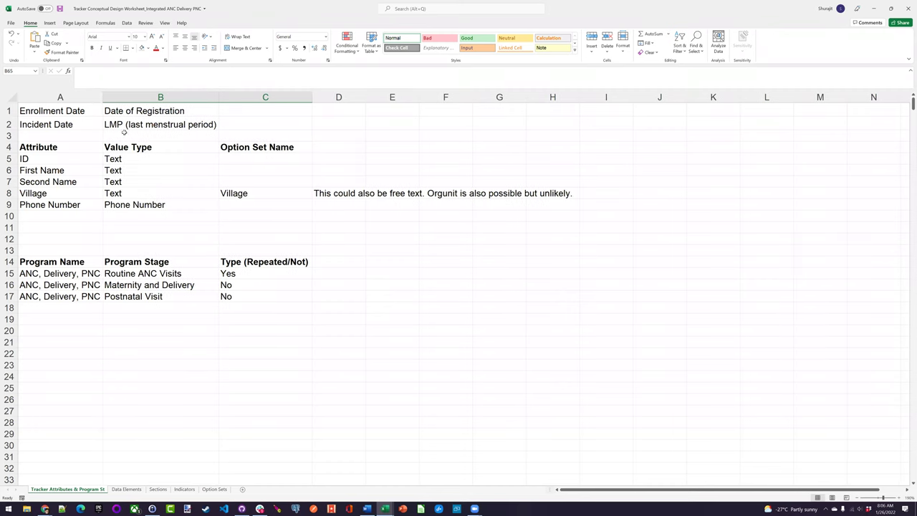
Compare the worksheet's Enrollment Date and Incident Date rows with the Date of Registration and LMP date columns in the ANC register
left_click(65, 123)
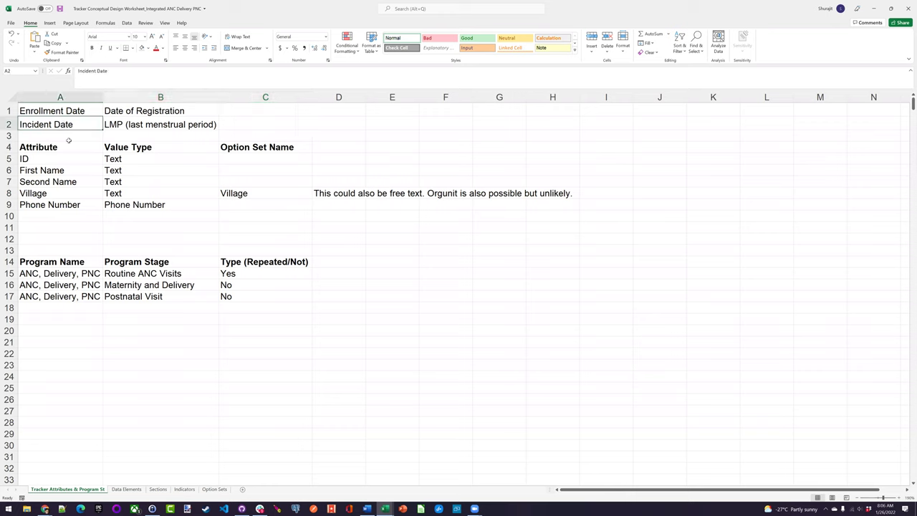
left_click(67, 113)
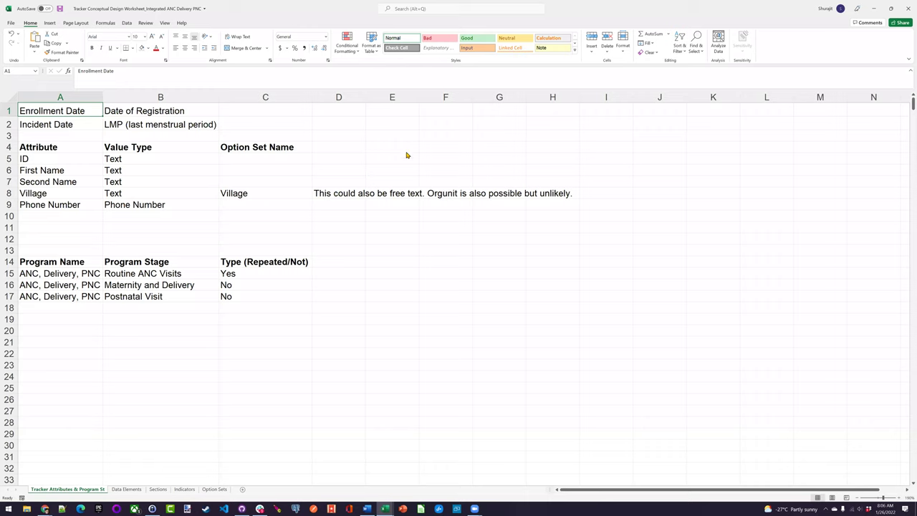
key("alt+Tab")
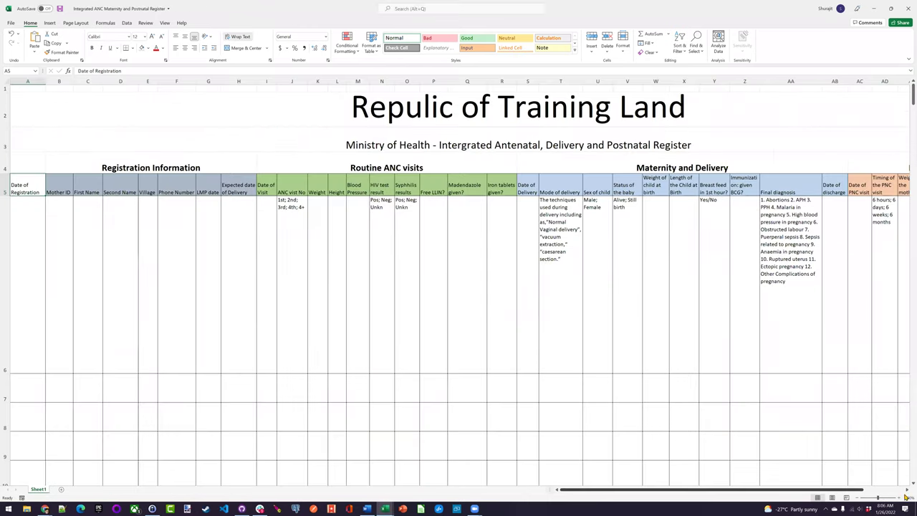
scroll(45, 151, "up", 2)
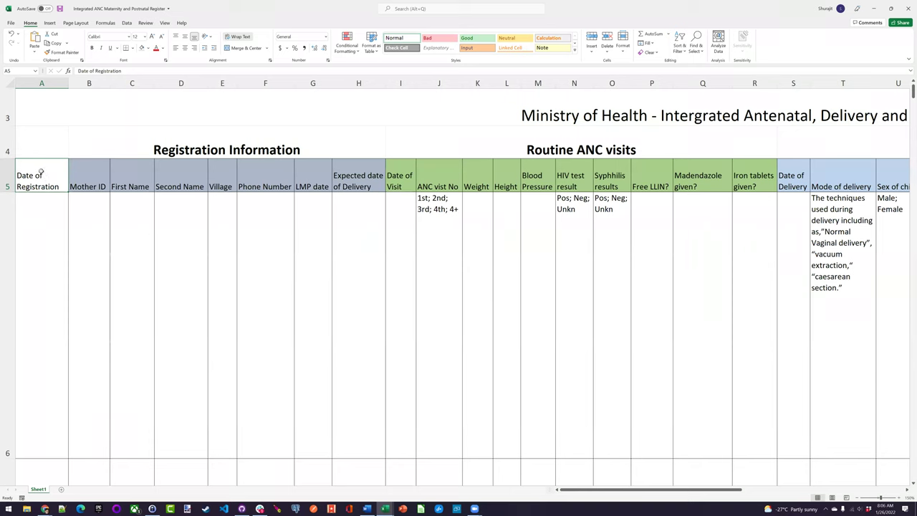
left_click(321, 183)
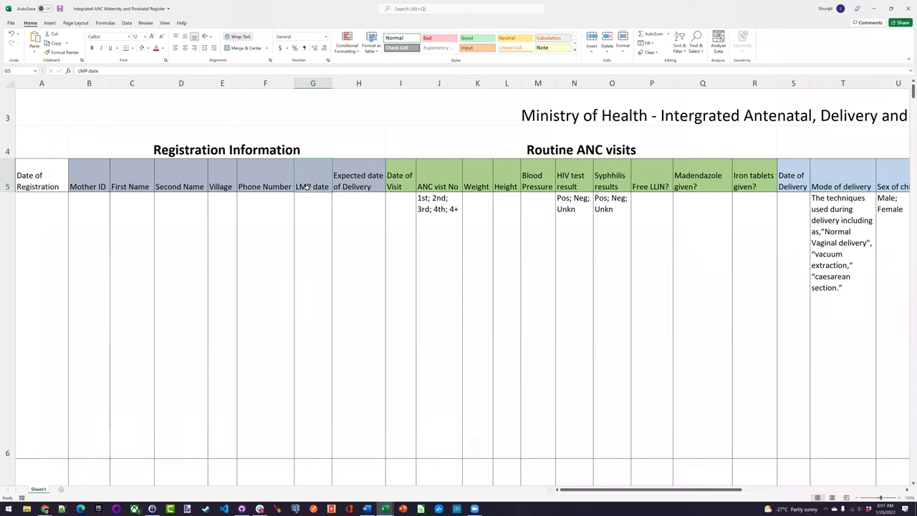
Examine the register's Registration Information columns from Mother ID through Expected date of Delivery as candidate tracker attributes
left_click_drag(101, 161, 261, 179)
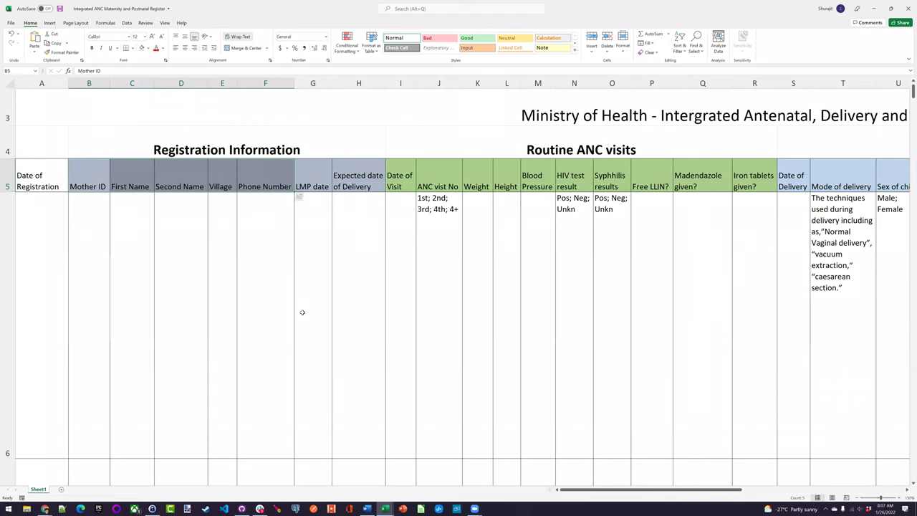
left_click(369, 187)
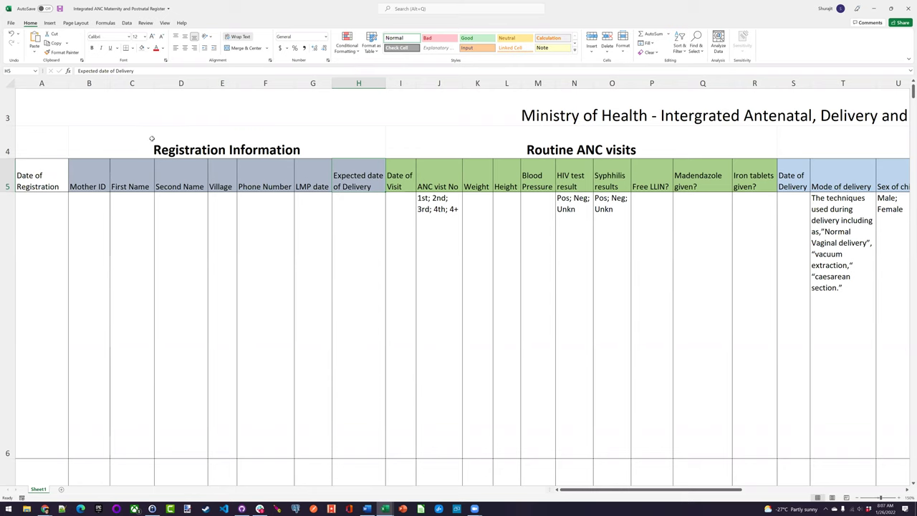
left_click(264, 141)
left_click(376, 181)
key("Left")
key("Left")
key("Left")
key("Left")
key("Left")
key("Left")
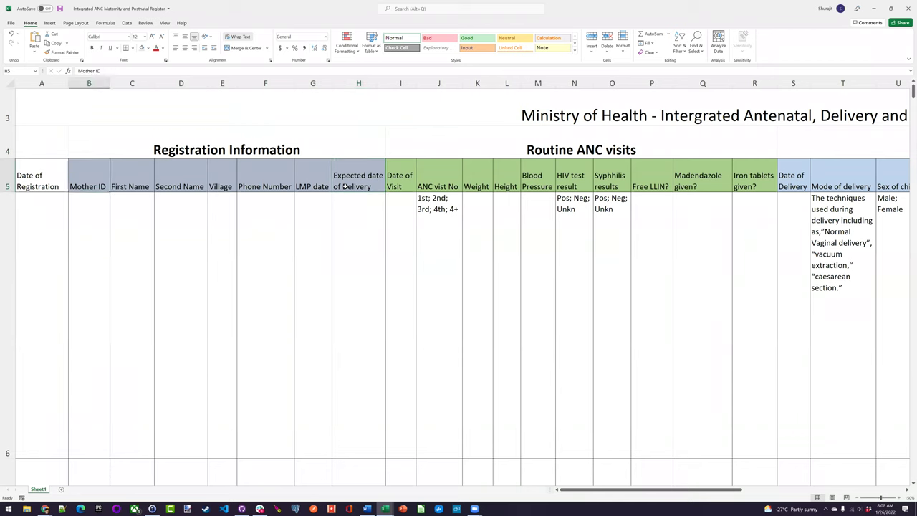
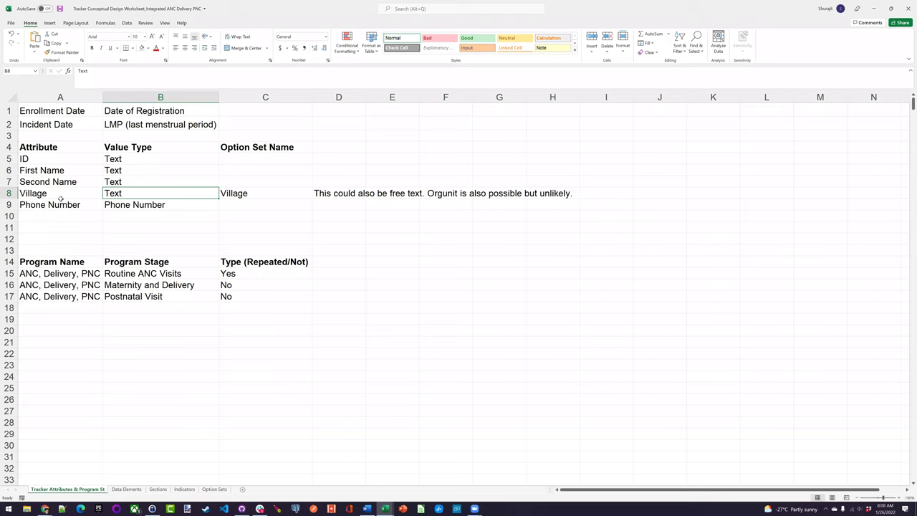
In the design worksheet, check the Village attribute's option set and move down to the program stage table
key("Right")
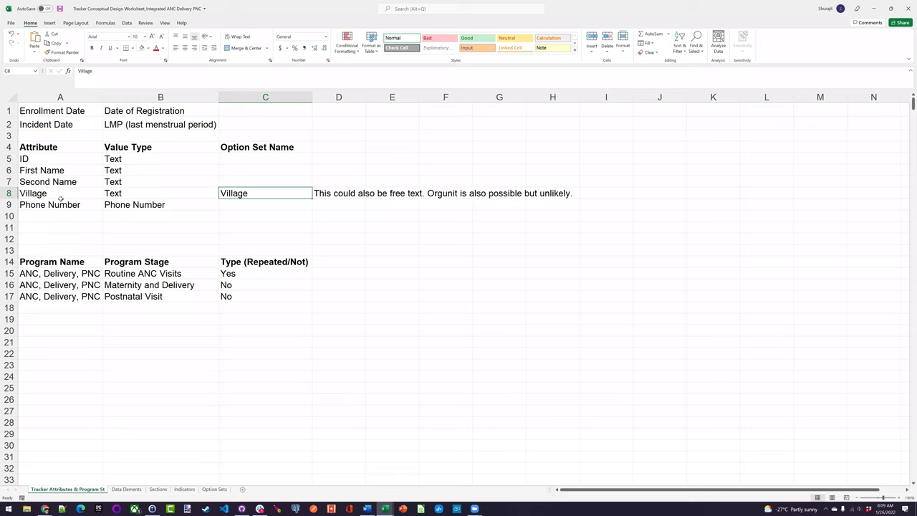
key("Left")
key("Down")
key("Down")
key("Down")
key("Down")
key("Down")
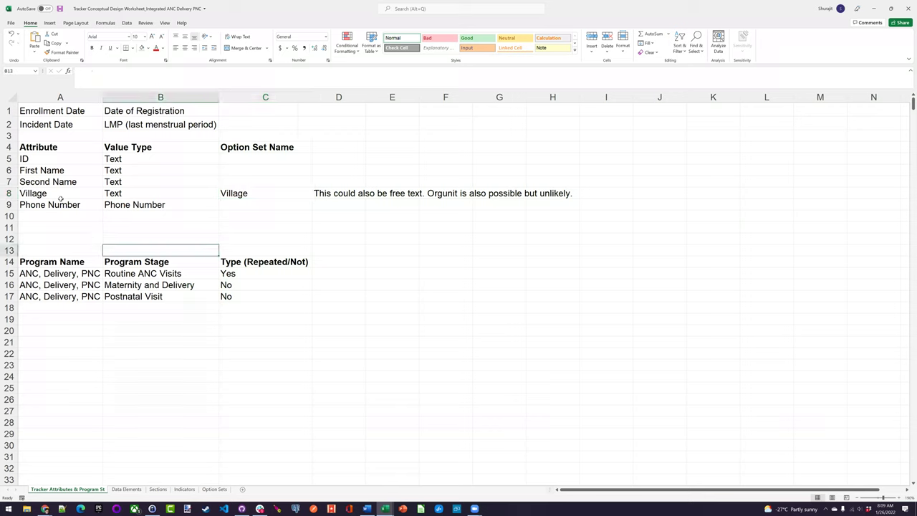
key("Left")
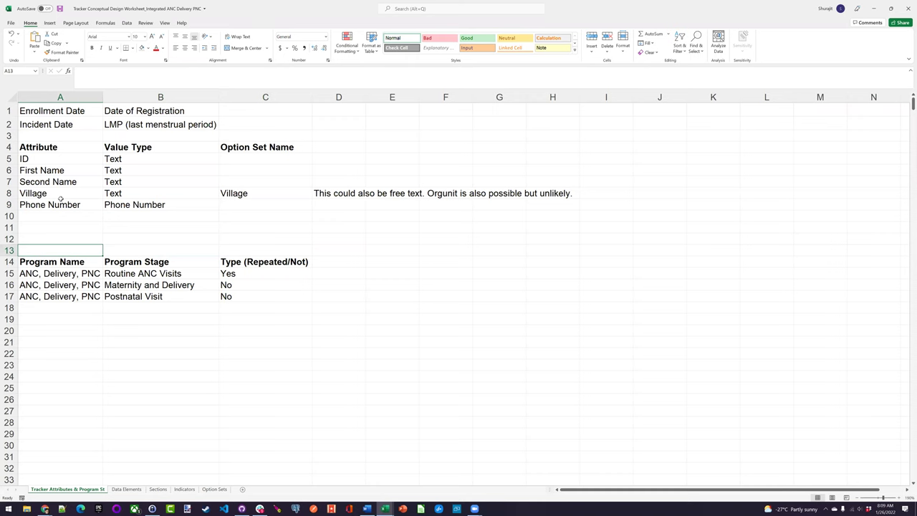
Switch to the ANC register and review its Routine ANC visits, Maternity and Delivery, and Postnatal Visit section headings
key("alt+Tab")
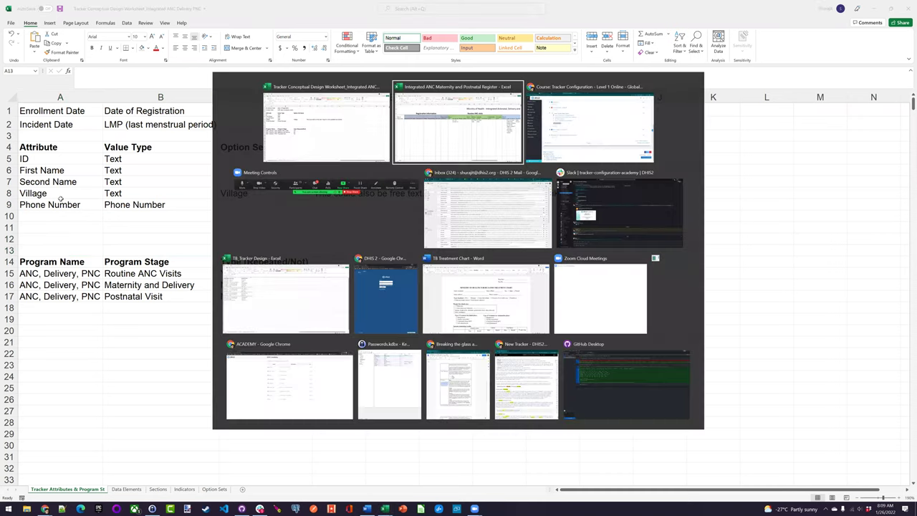
left_click(476, 147)
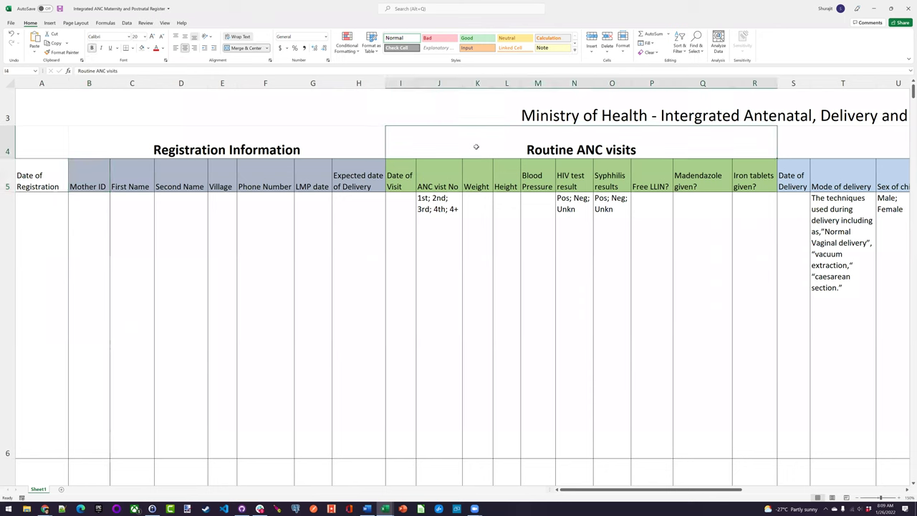
key("Right")
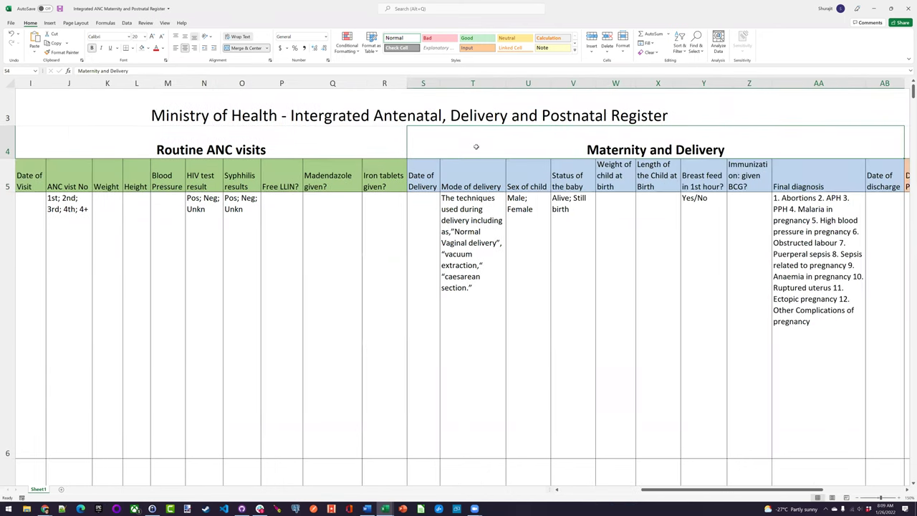
key("Left")
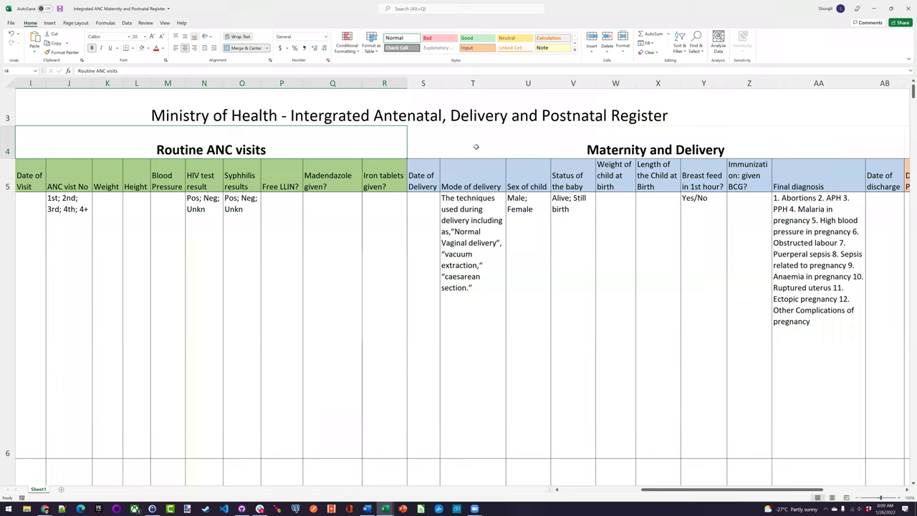
left_click(476, 147)
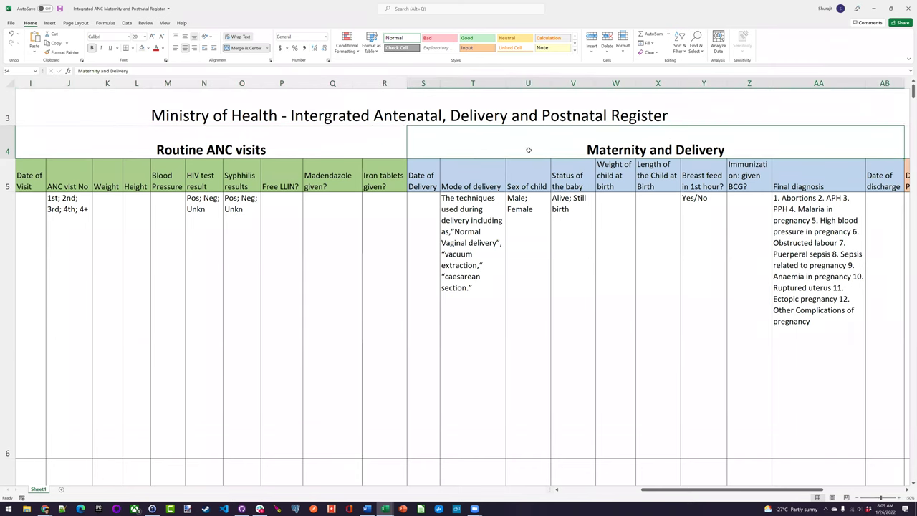
key("Right")
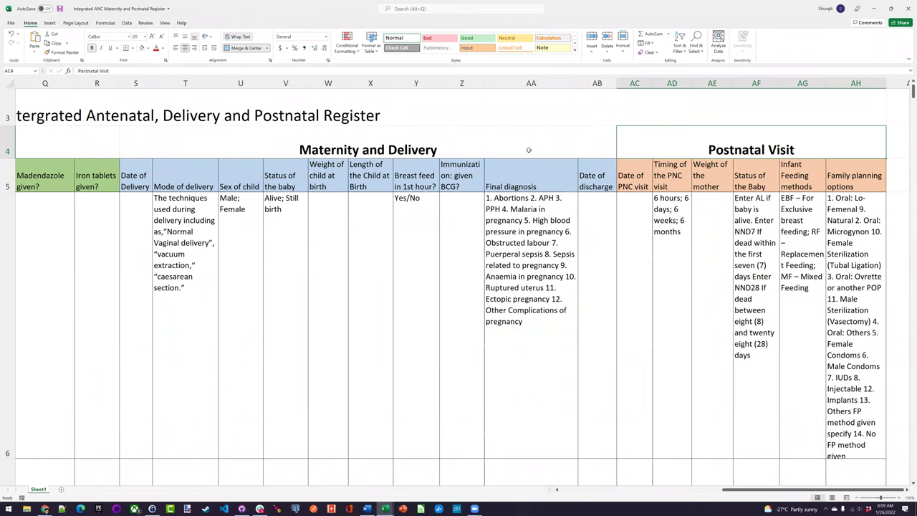
Go back to the register's Routine ANC visits section and check its columns through Iron tablets given
key("Left")
key("Left")
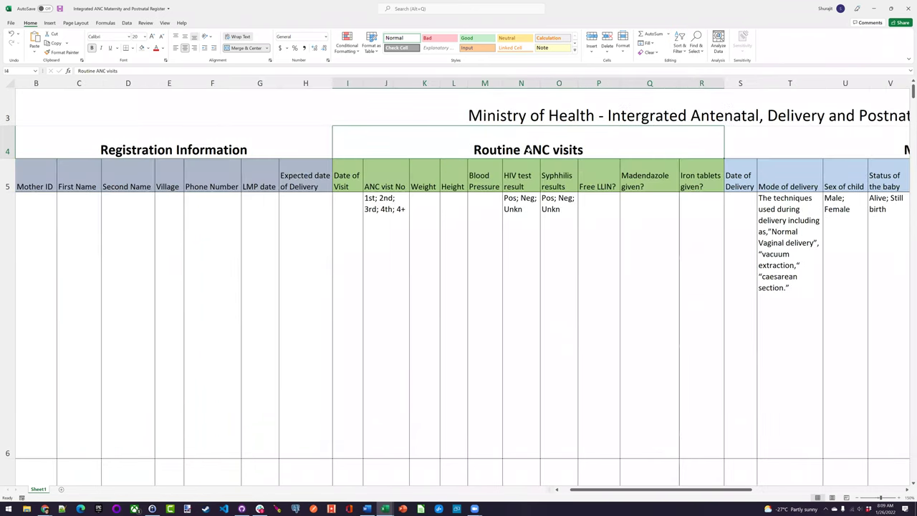
key("Down")
key("Down")
key("Up")
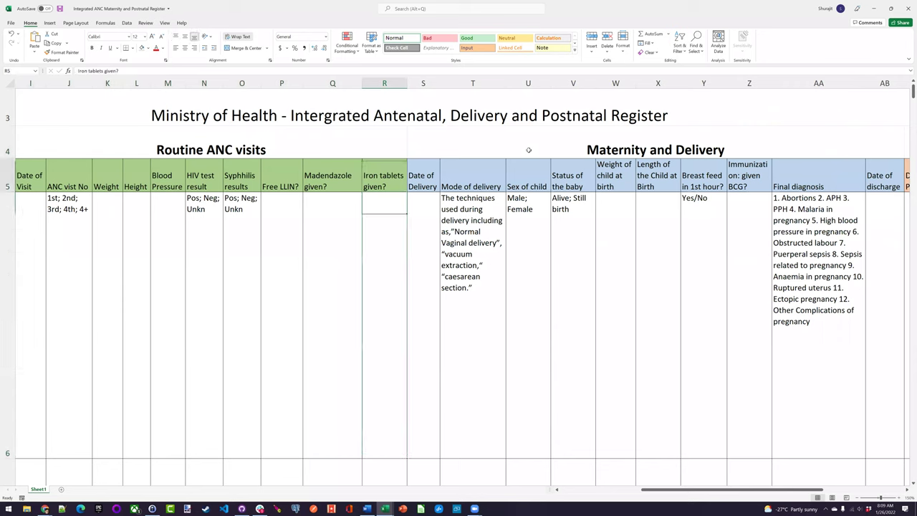
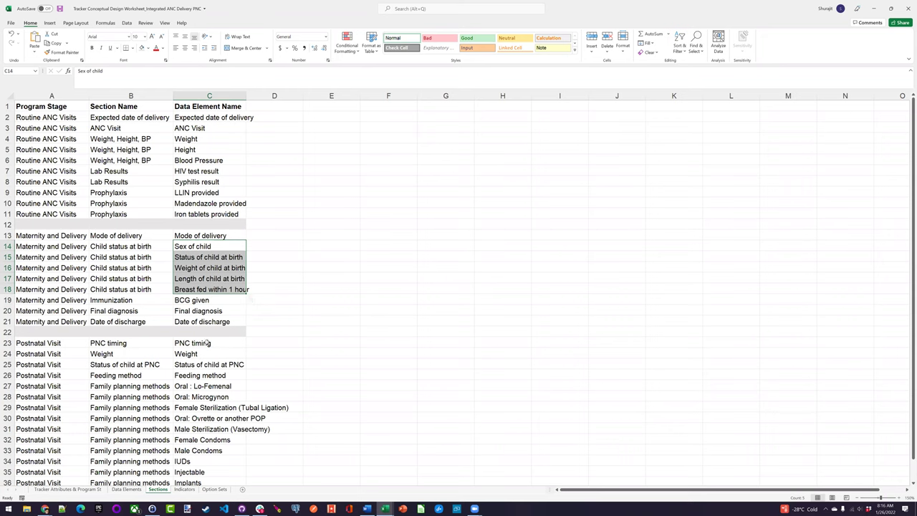
On the worksheet's Sections sheet, highlight the Family planning methods rows and the Child status at birth rows in the Section Name column
scroll(190, 271, "down", 3)
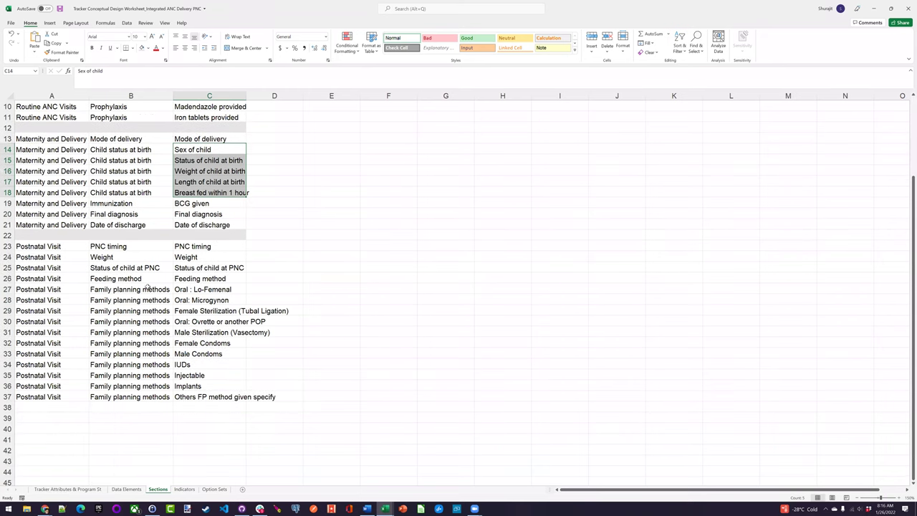
left_click_drag(148, 290, 138, 401)
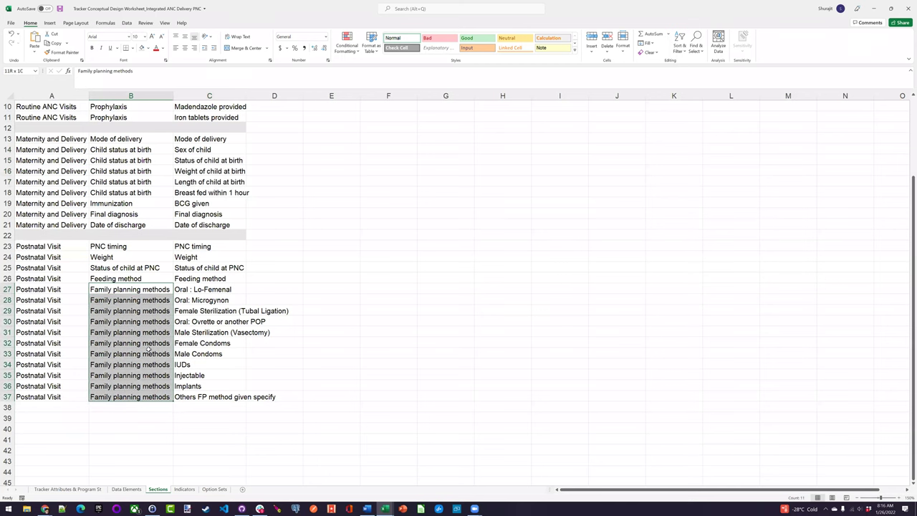
scroll(123, 219, "up", 2)
left_click_drag(123, 218, 129, 256)
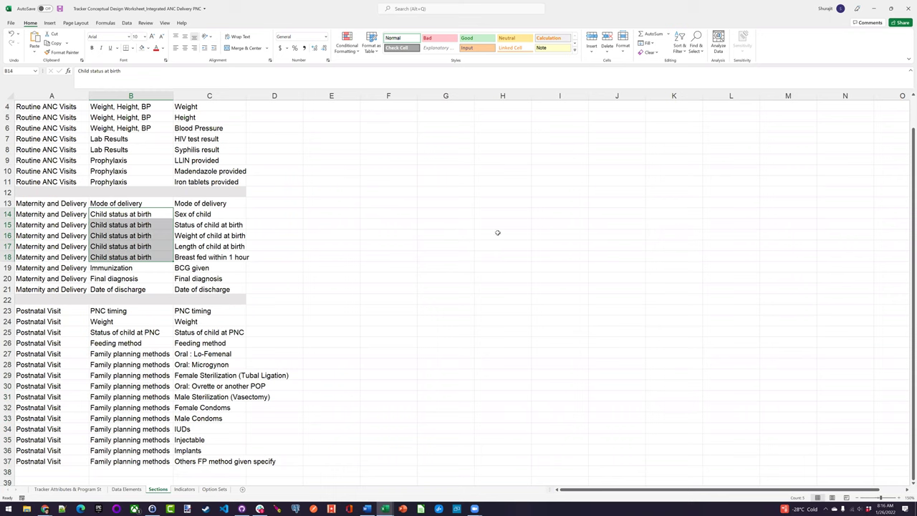
In the ANC register, highlight the Maternity and Delivery columns from Sex of child through Length of the Child at Birth, plus Breast feed in 1st hour
key("alt+Tab")
key("shift+Right")
key("shift+Right")
key("shift+Right")
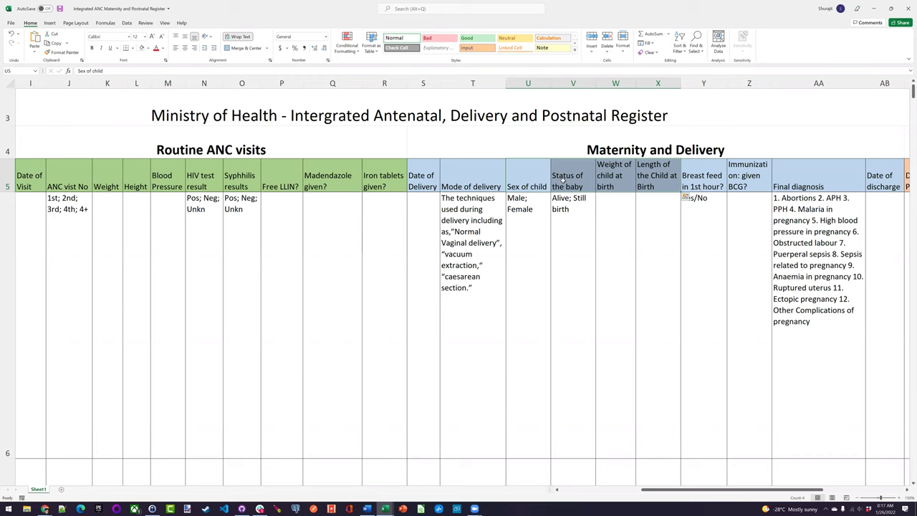
left_click(702, 183)
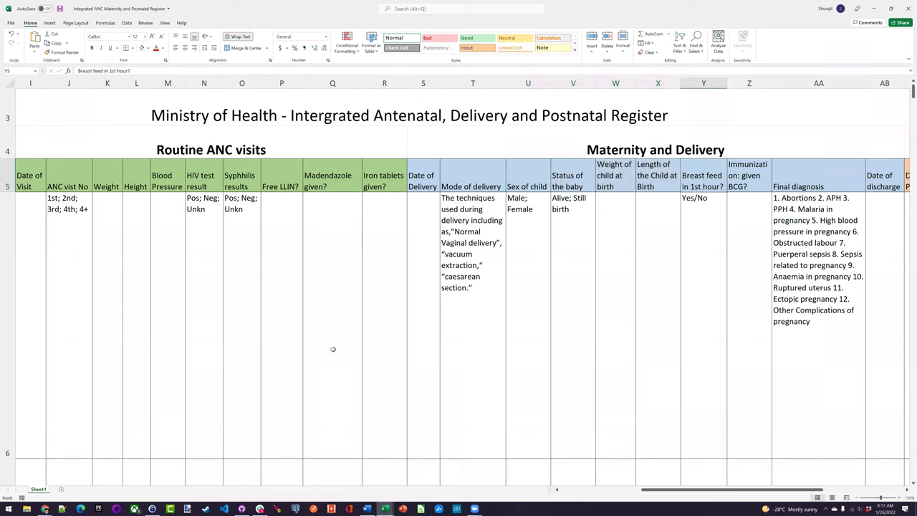
key("alt")
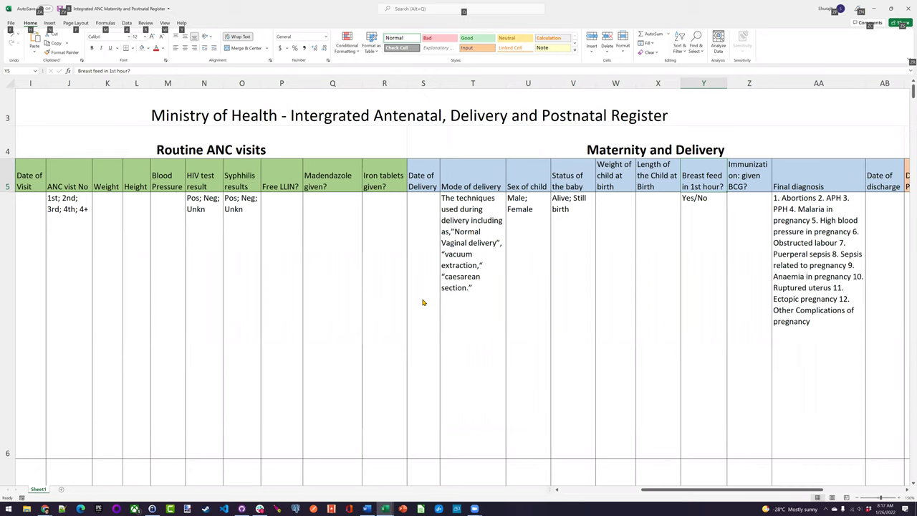
Return to the design worksheet, show the Indicators sheet and highlight the Still births indicator row
key("alt+Tab")
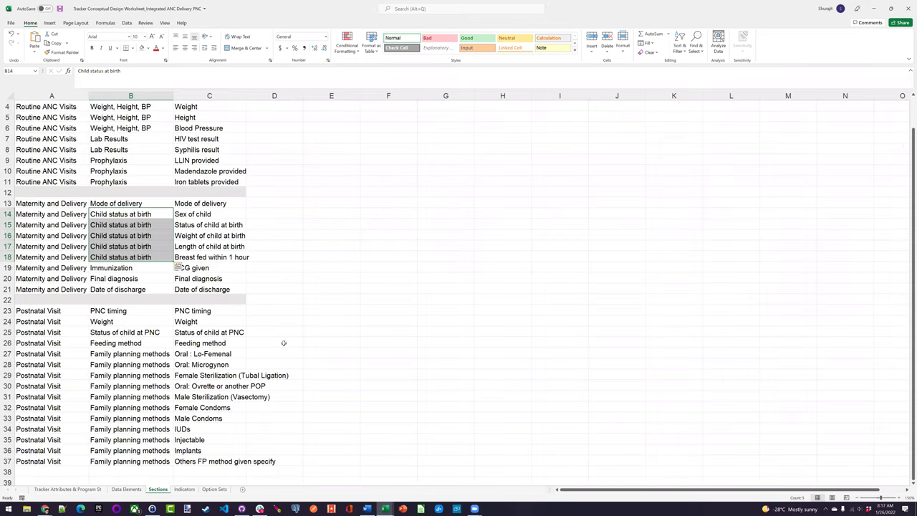
key("ctrl+Page_Down")
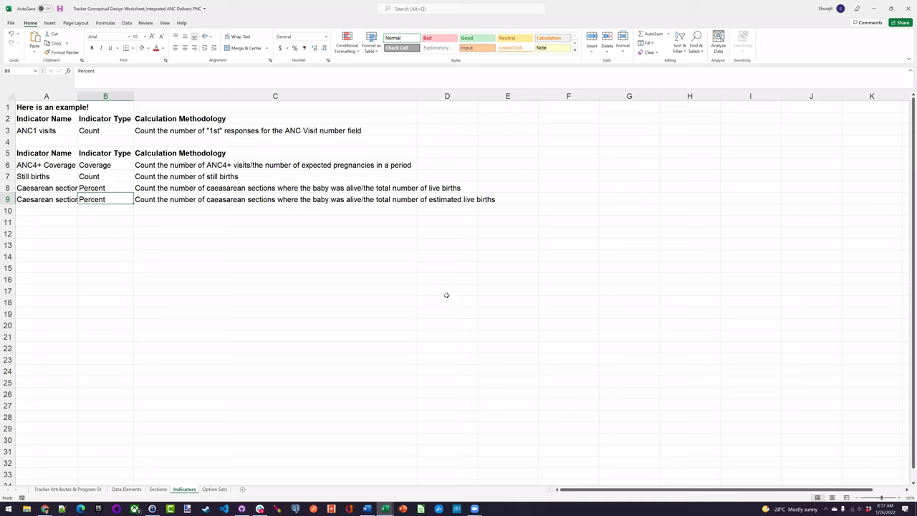
left_click_drag(45, 178, 165, 178)
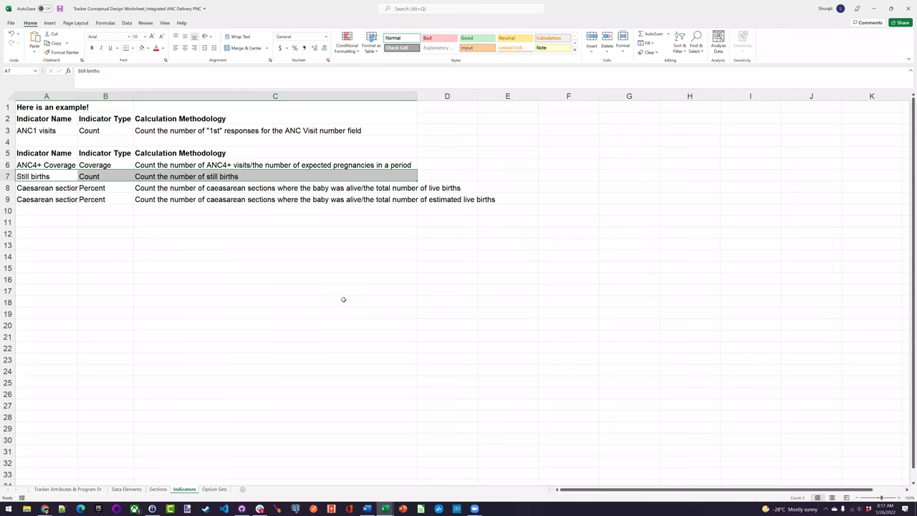
Check the register's Status of the baby, Mode of delivery and HIV test result options, and return to the worksheet's ANC4+ Coverage indicator
key("alt+Tab")
left_click(561, 245)
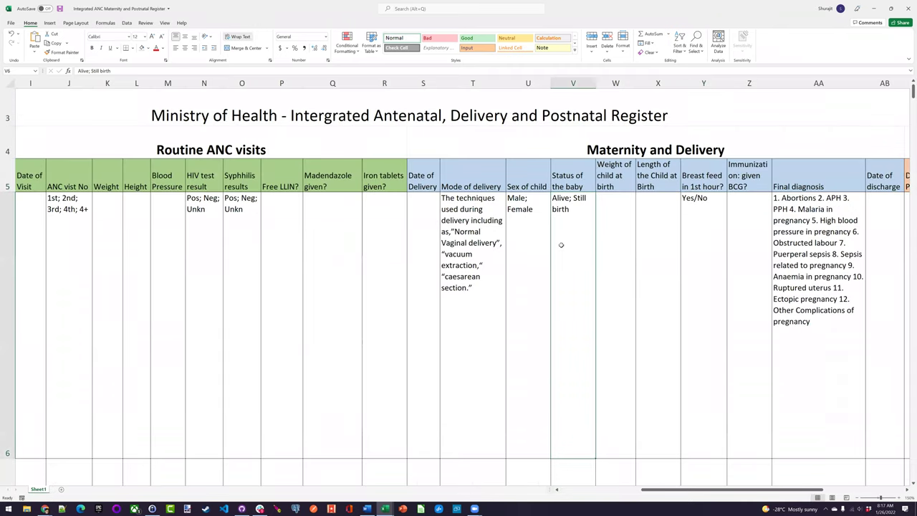
left_click(467, 235)
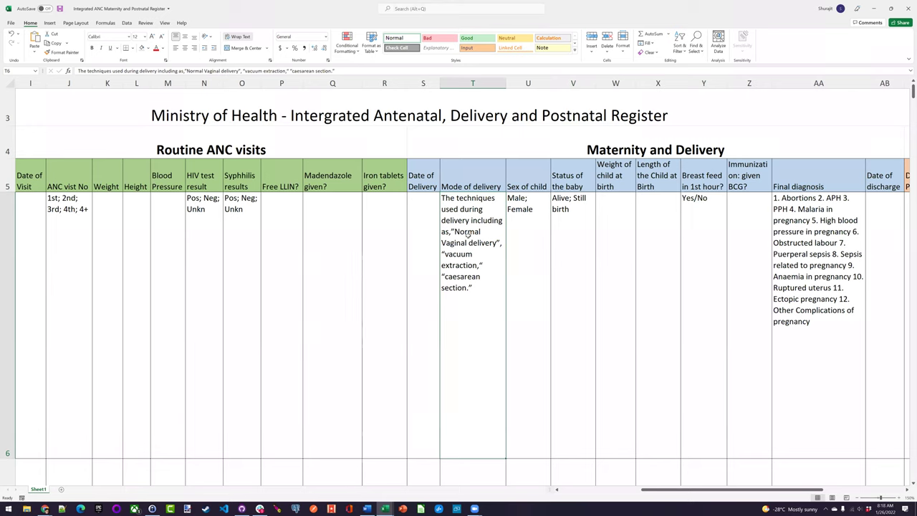
left_click(206, 209)
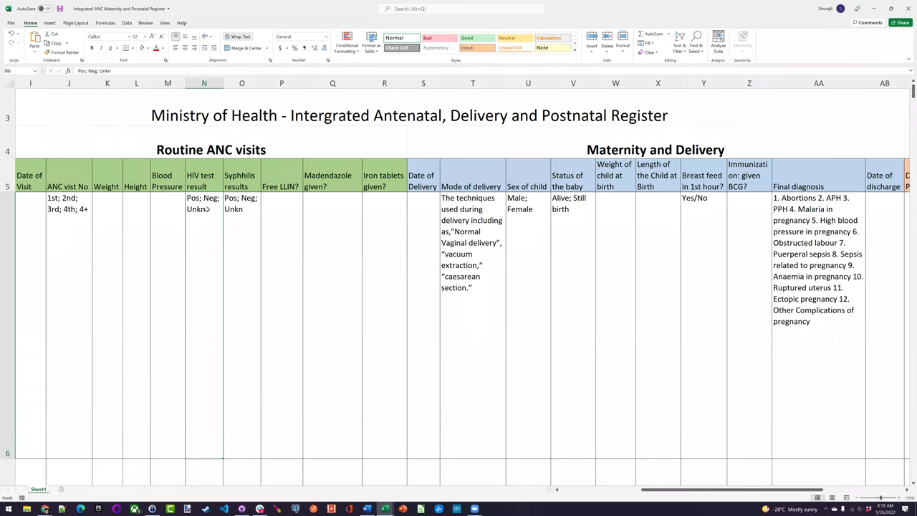
key("alt+Tab")
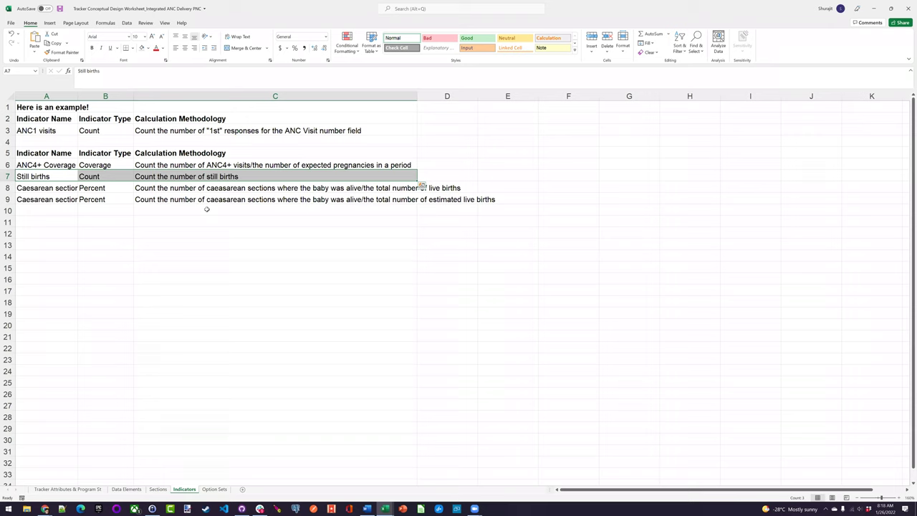
key("Up")
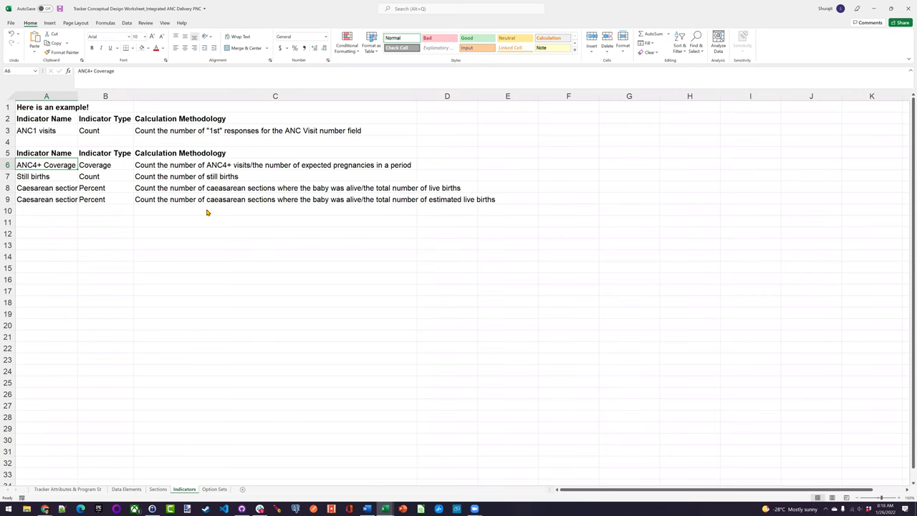
In the ANC register, change the last options under ANC visit No so the list reads "1st; 2nd; 3rd; 4th+;"
key("alt+Tab")
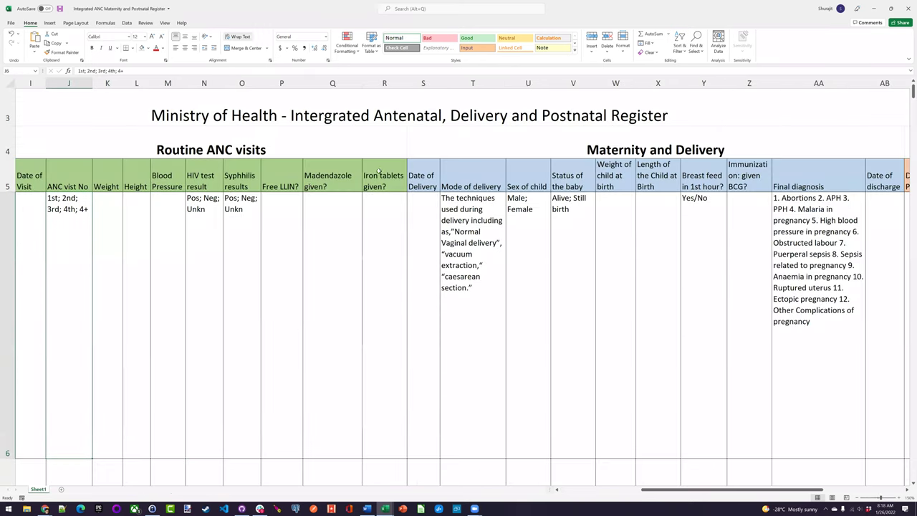
double_click(78, 208)
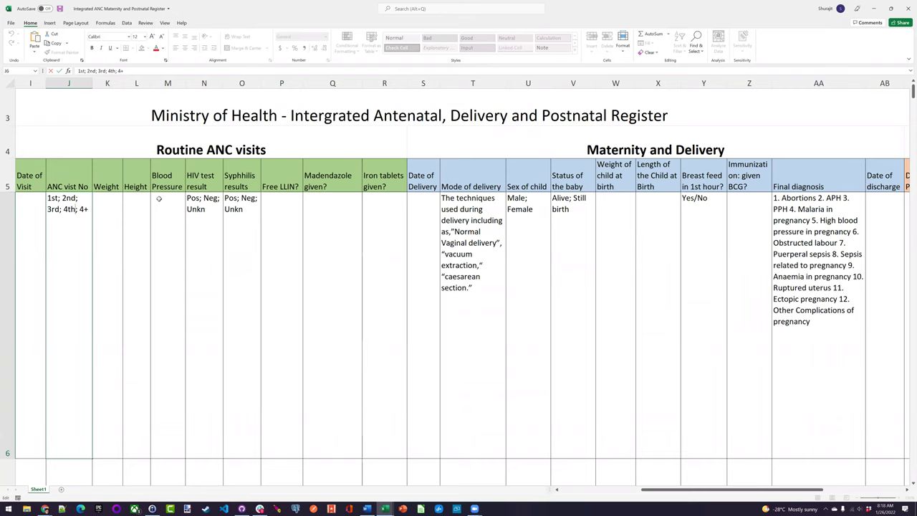
key("BackSpace")
key("BackSpace")
key("BackSpace")
key("BackSpace")
type("+;")
key("ctrl+Return")
scroll(158, 198, "down", 1)
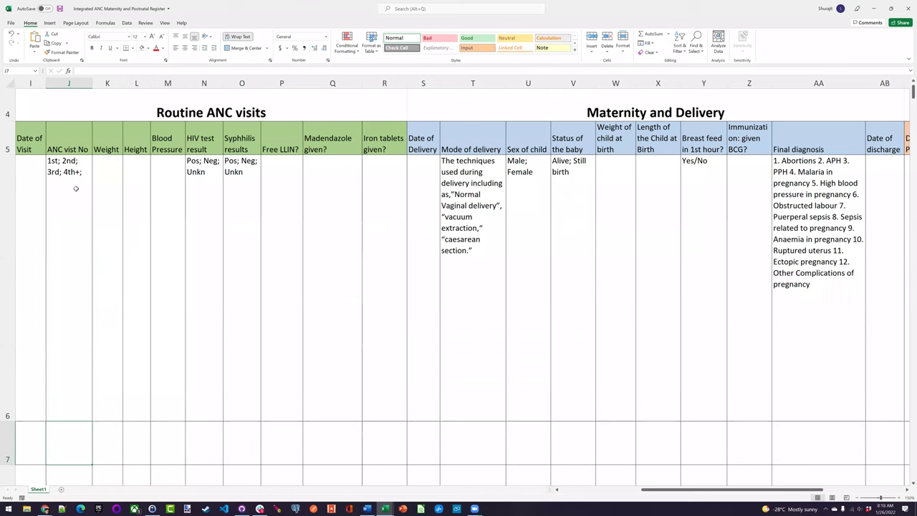
scroll(136, 204, "up", 1)
scroll(75, 201, "down", 1)
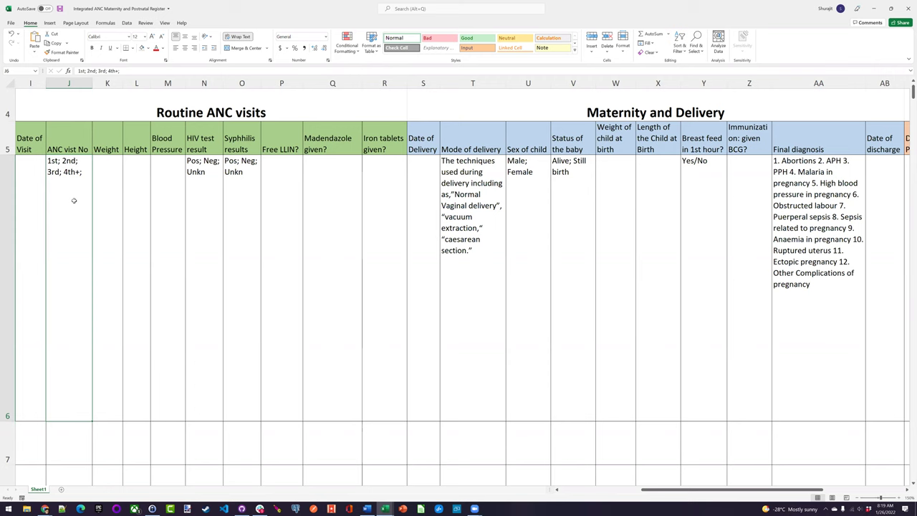
On the worksheet's Indicators sheet, compare the two Caesarean section indicator names and examine the calculation methodology of the total live births one
key("alt+Tab")
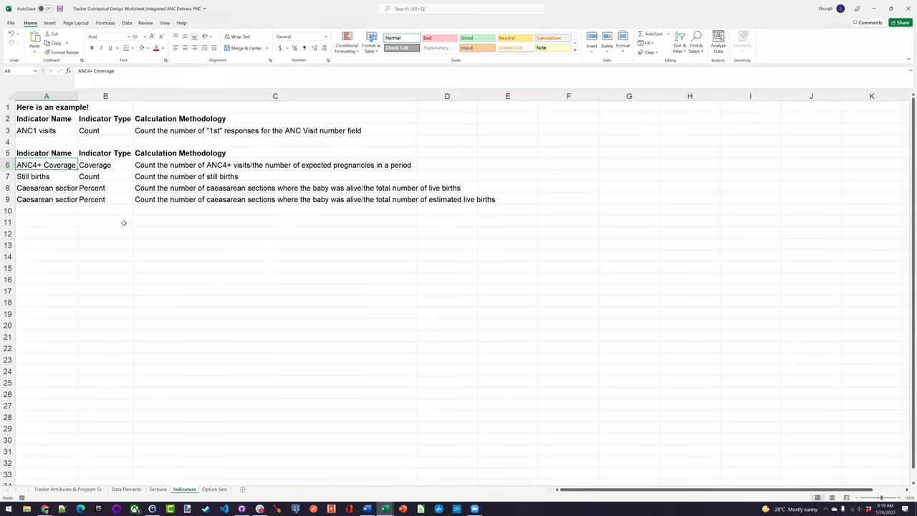
left_click(62, 189)
key("Down")
key("Up")
key("Down")
key("Up")
key("Down")
key("Up")
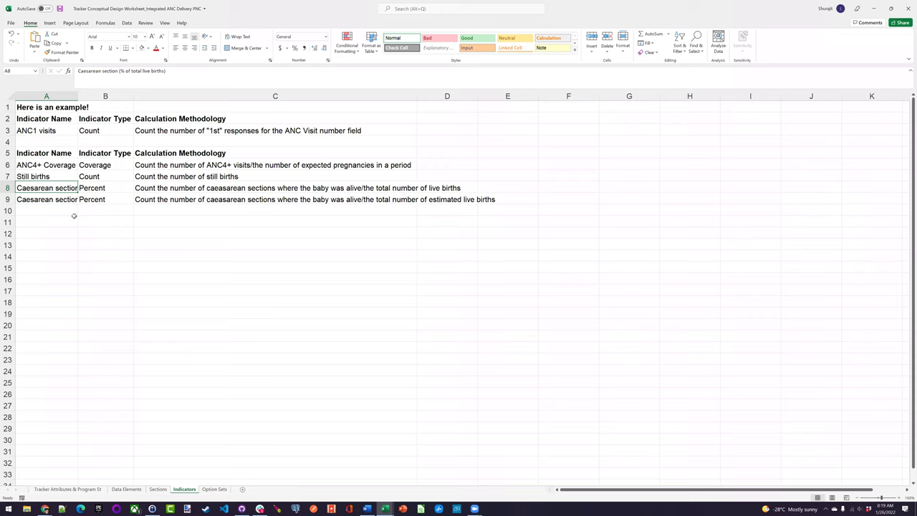
key("Right")
key("Right")
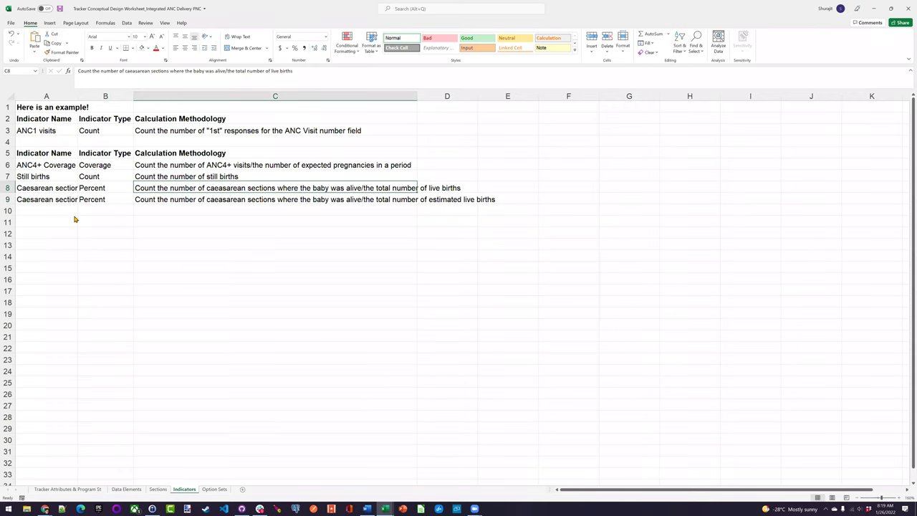
In the ANC register, examine the Alive option under Status of the baby alongside the Mode of delivery options
key("alt+Tab")
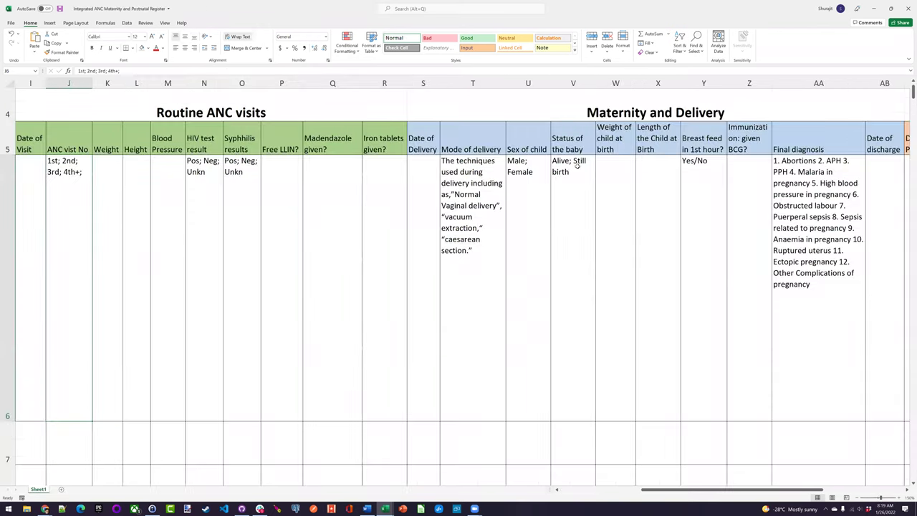
double_click(559, 164)
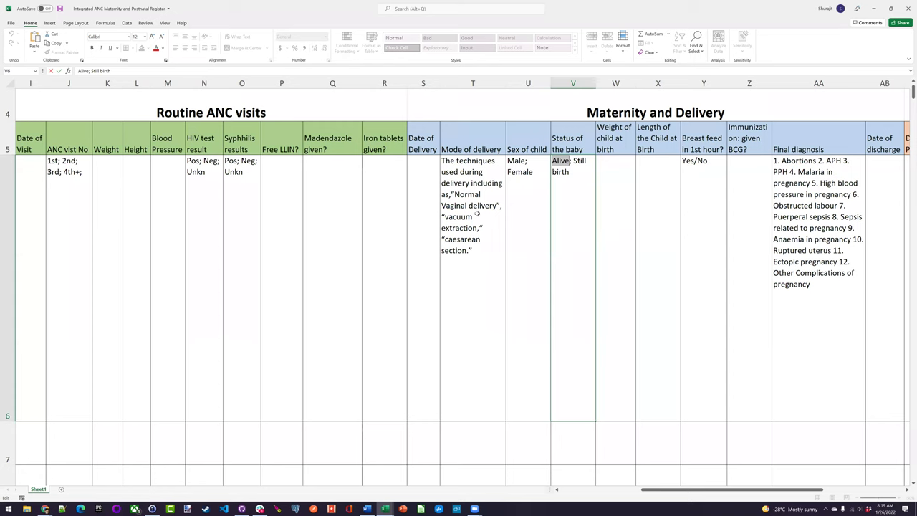
key("Escape")
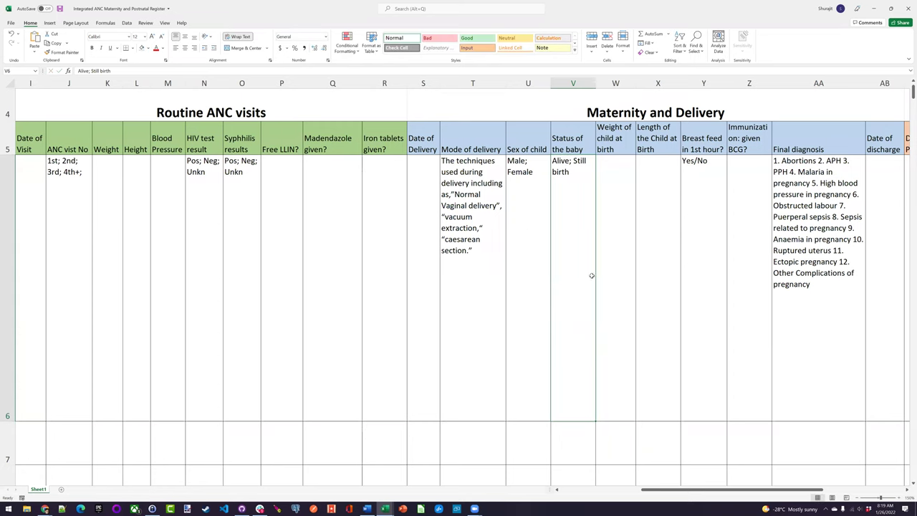
key("alt+Tab")
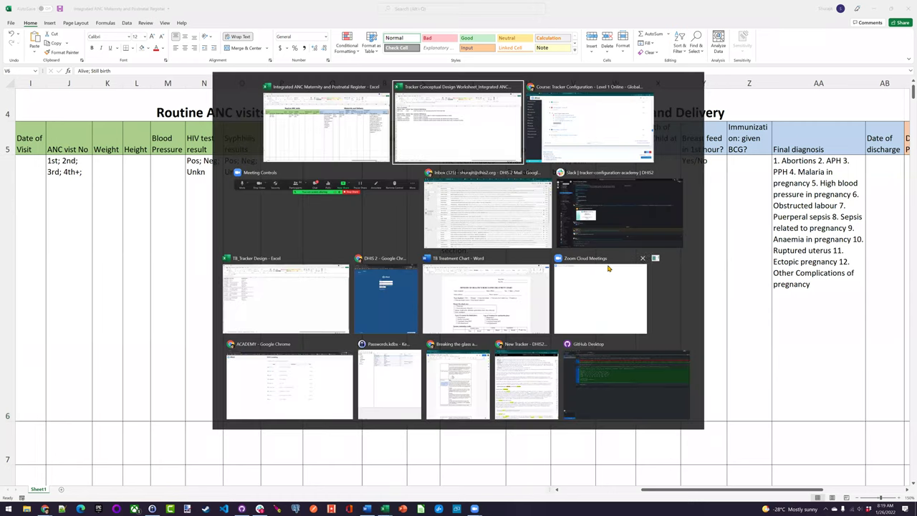
key("Escape")
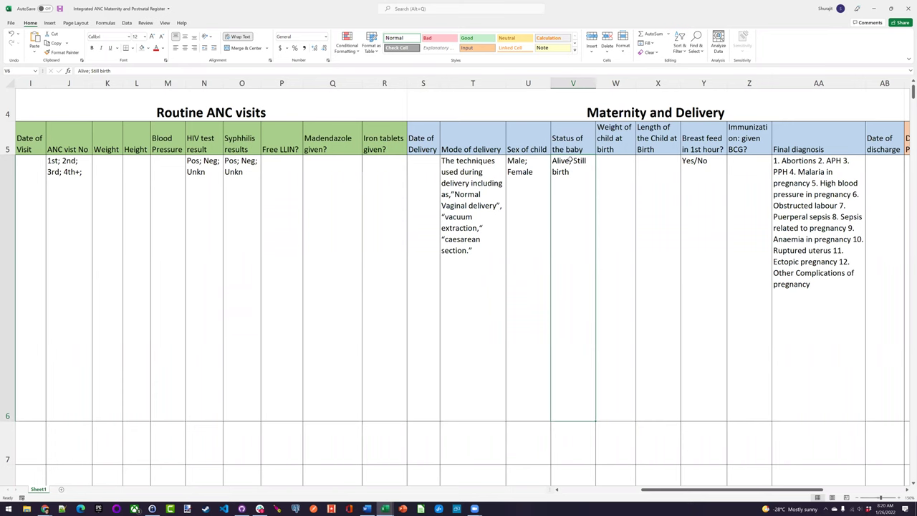
Return to the design worksheet and check the calculation methodology of the Caesarean section indicator based on estimated live births
key("alt+Tab")
left_click(167, 200)
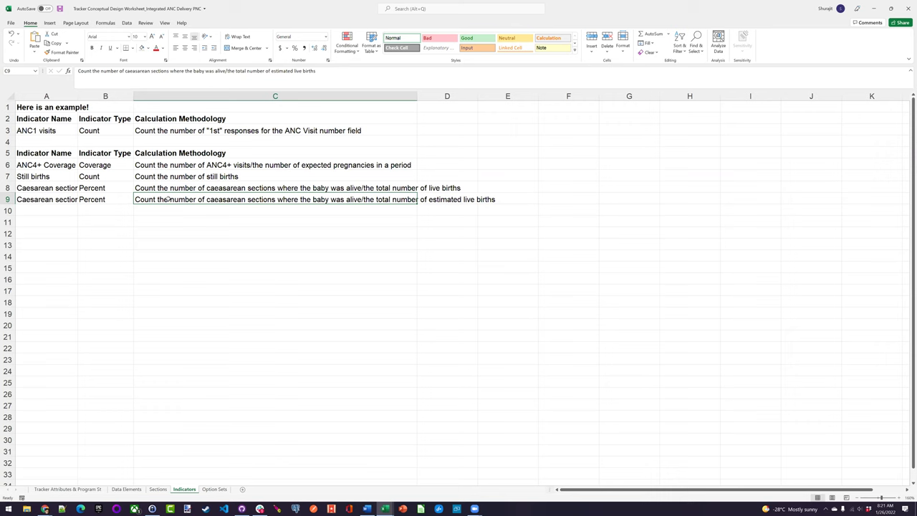
key("alt+Tab")
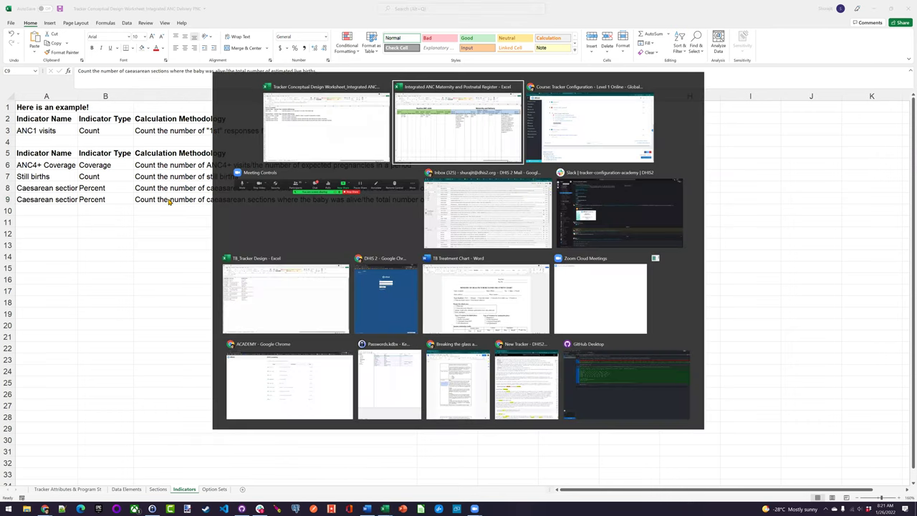
key("Escape")
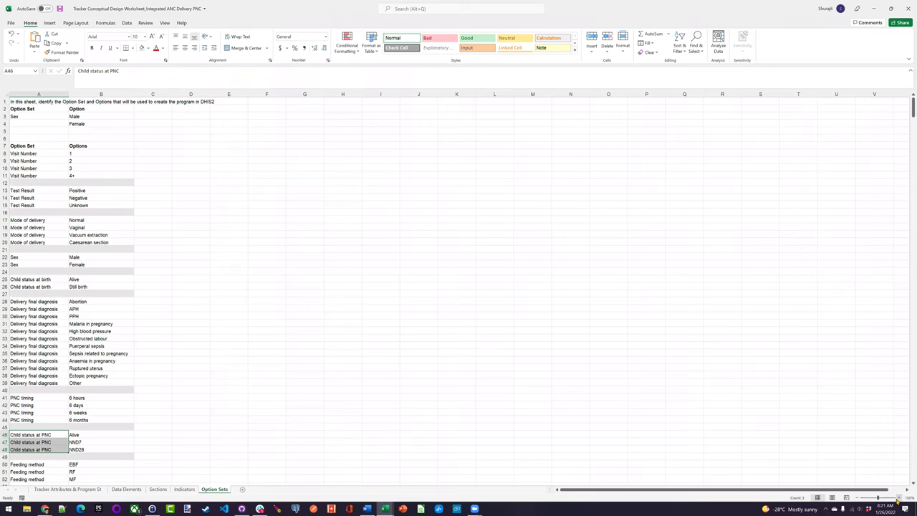
Enlarge the Option Sets sheet and review its option sets from Visit Number through Feeding method
scroll(221, 254, "up", 4)
scroll(201, 280, "up", 5)
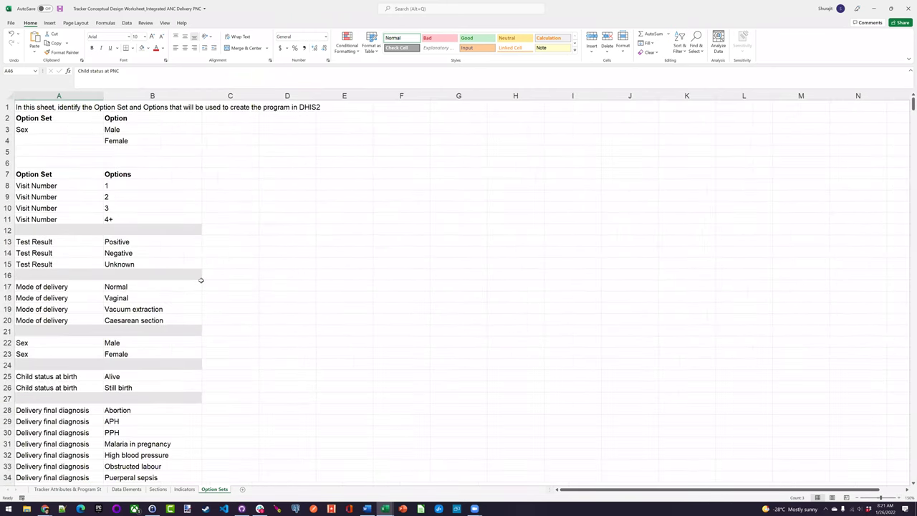
scroll(195, 273, "down", 10)
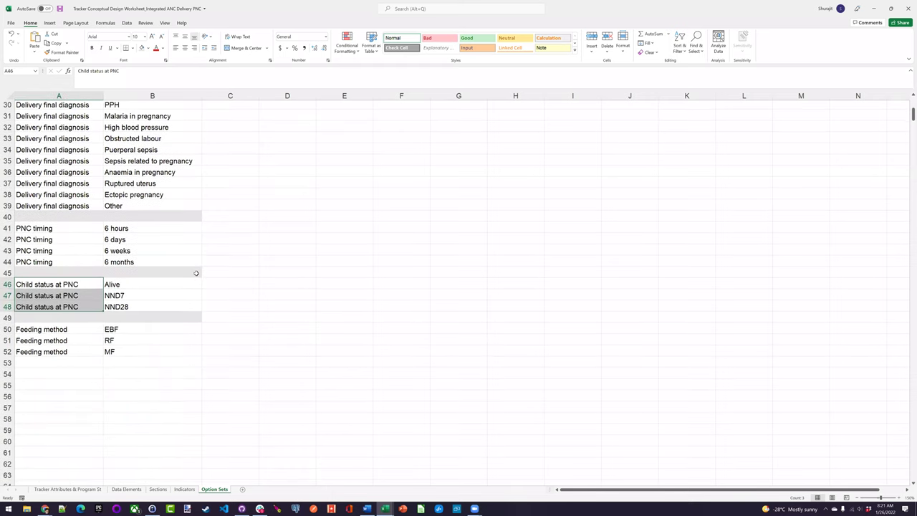
scroll(196, 273, "up", 10)
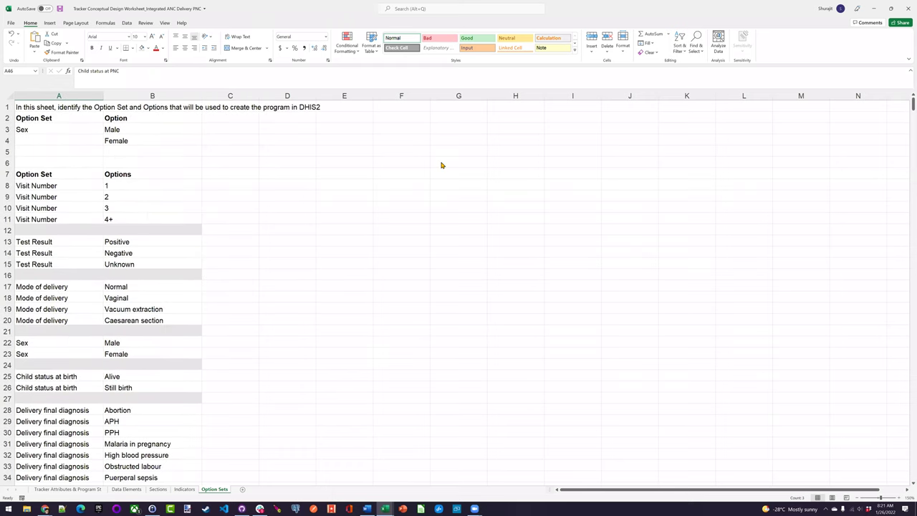
Switch to the ANC register and examine the Final diagnosis options and the Breast feed in 1st hour entry under Maternity and Delivery
key("alt+Tab")
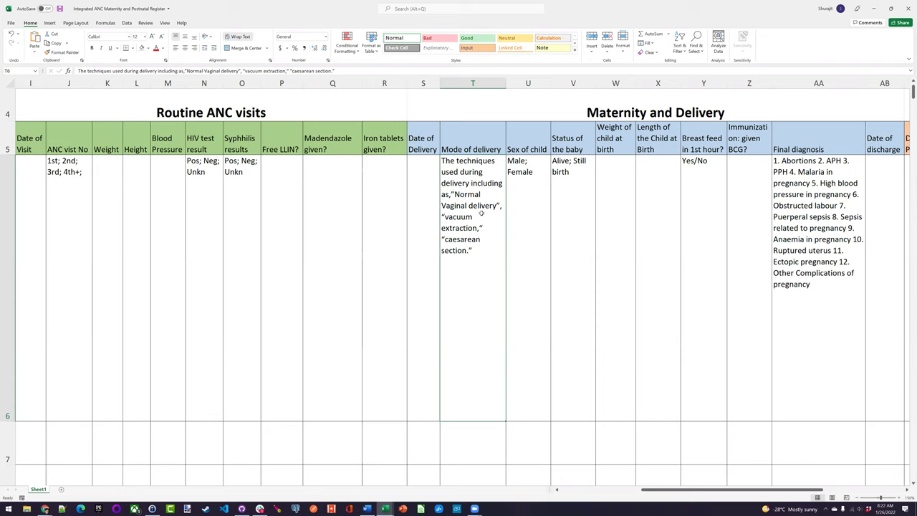
left_click(843, 205)
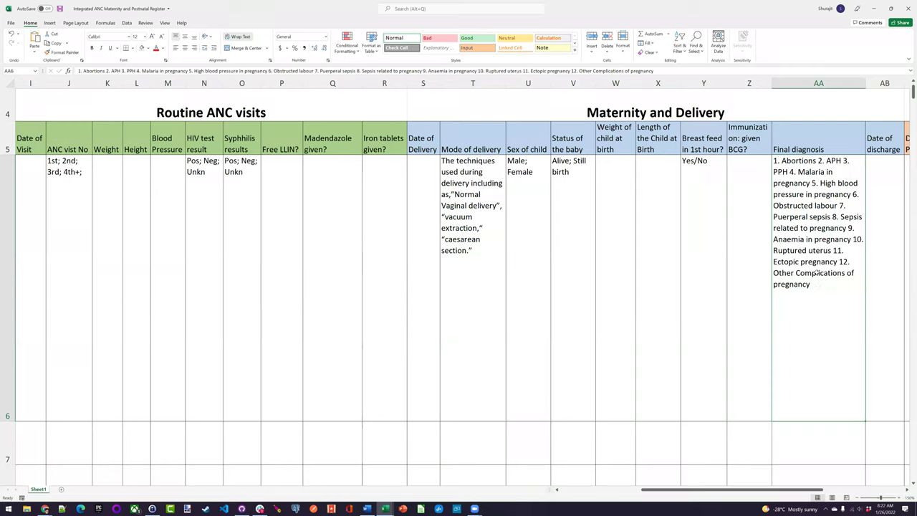
left_click(698, 197)
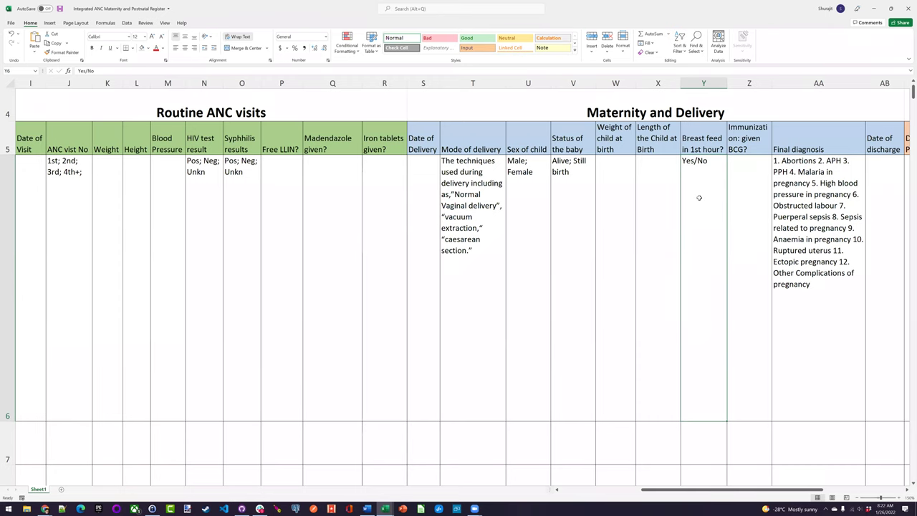
Move along the register's options row to Timing of the PNC visit and examine the Postnatal Visit columns through Family planning options
key("Right")
key("Right")
key("Right")
key("Right")
key("Right")
scroll(698, 197, "right", 8)
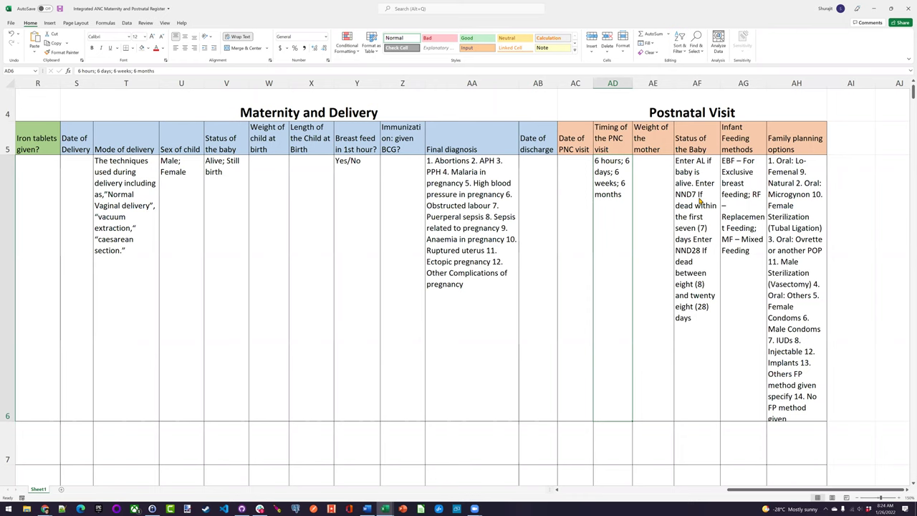
Check the worksheet's Option Sets sheet against the register, then examine the register's Date of discharge column
key("alt+Tab")
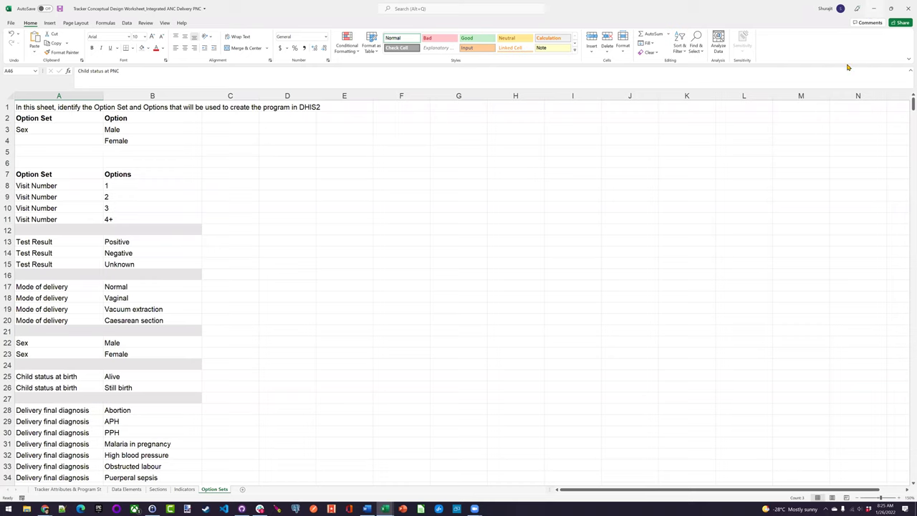
key("alt+Tab")
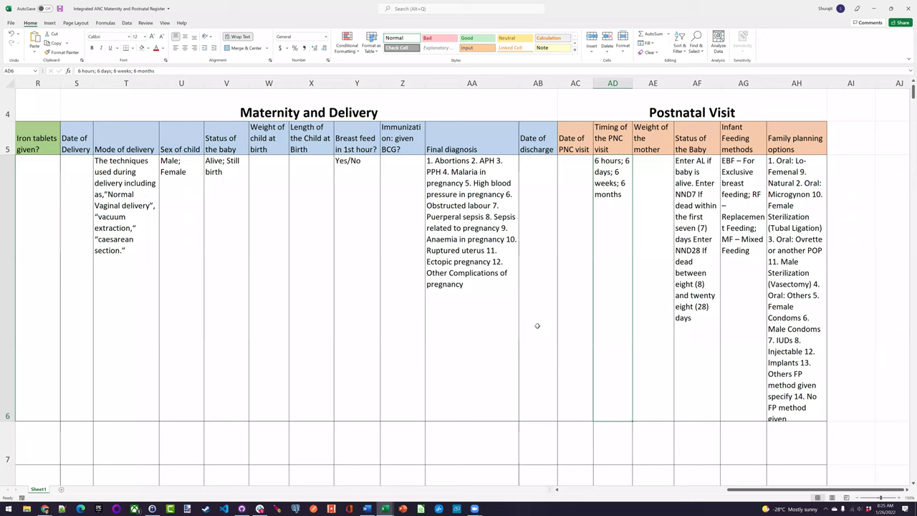
left_click(528, 257)
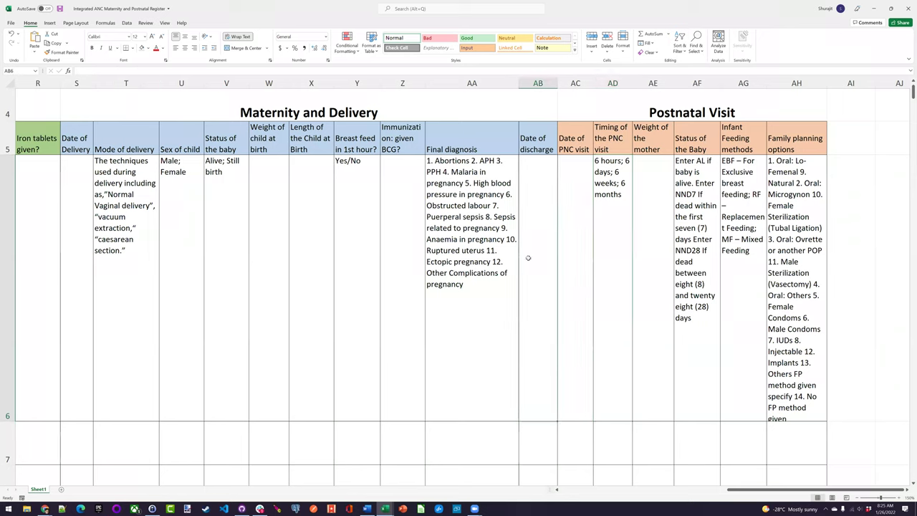